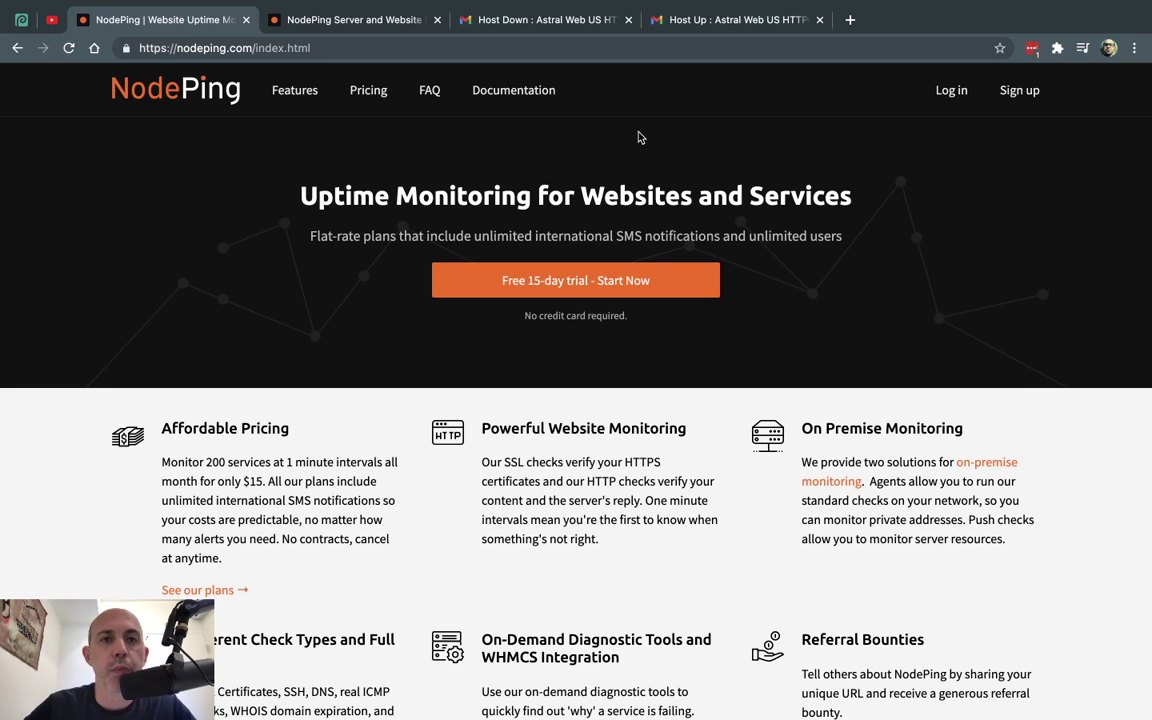
- Switch to the logged-in NodePing tab showing the Checks dashboard's Check Status list
click(381, 25)
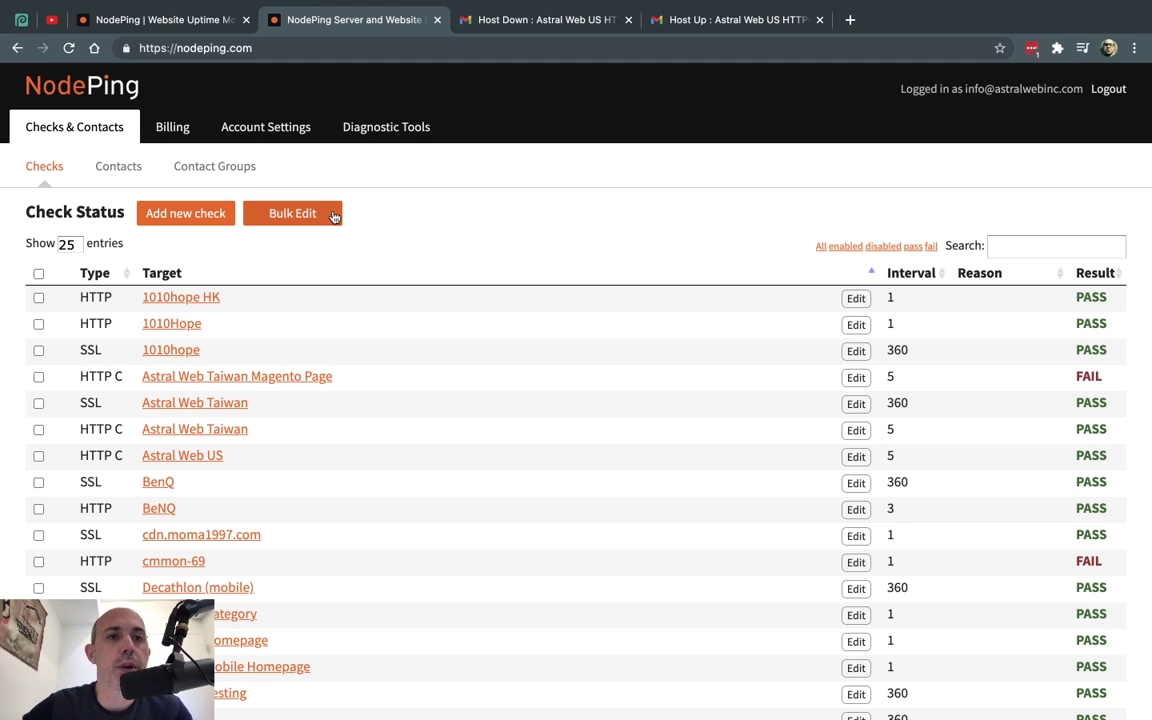
- Add a new check labelled 'Astral Web' and display the check Type options
click(193, 219)
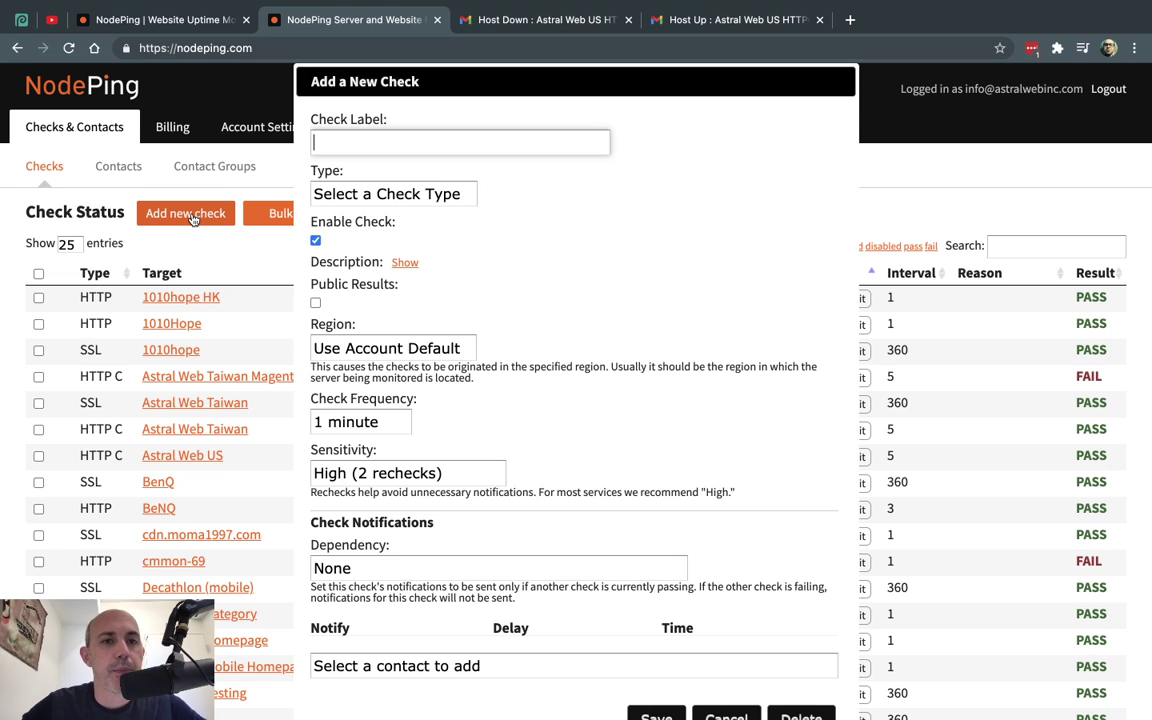
click(435, 145)
text(A)
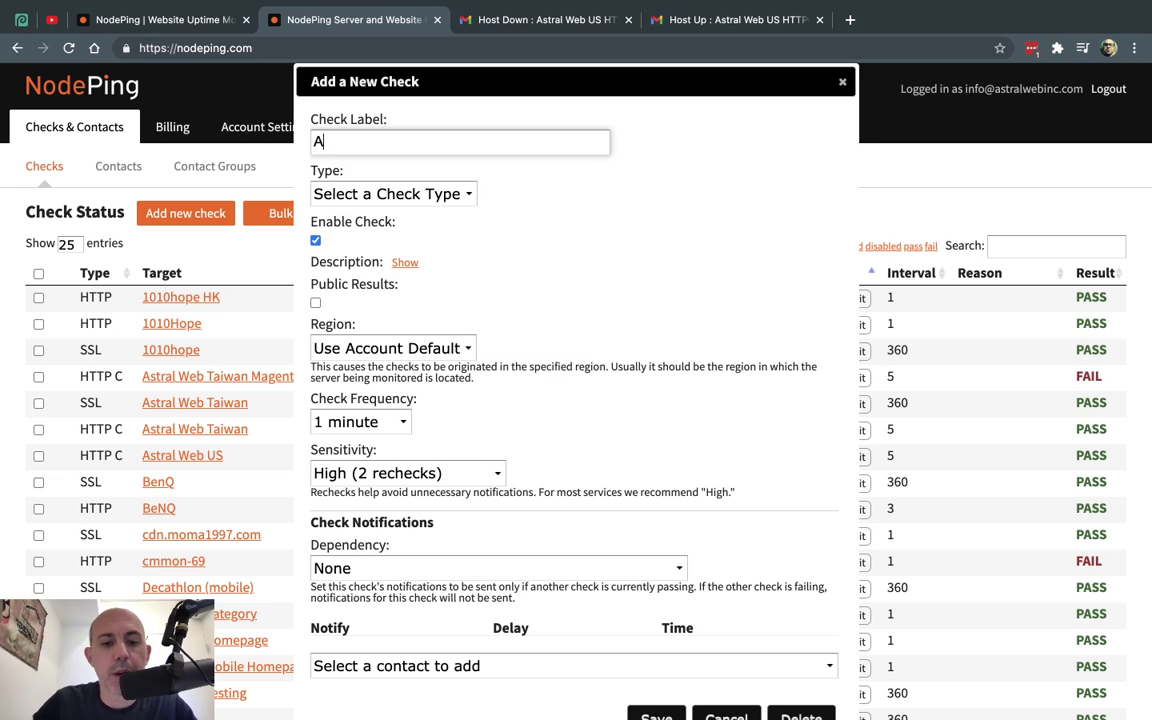
text(stral Web)
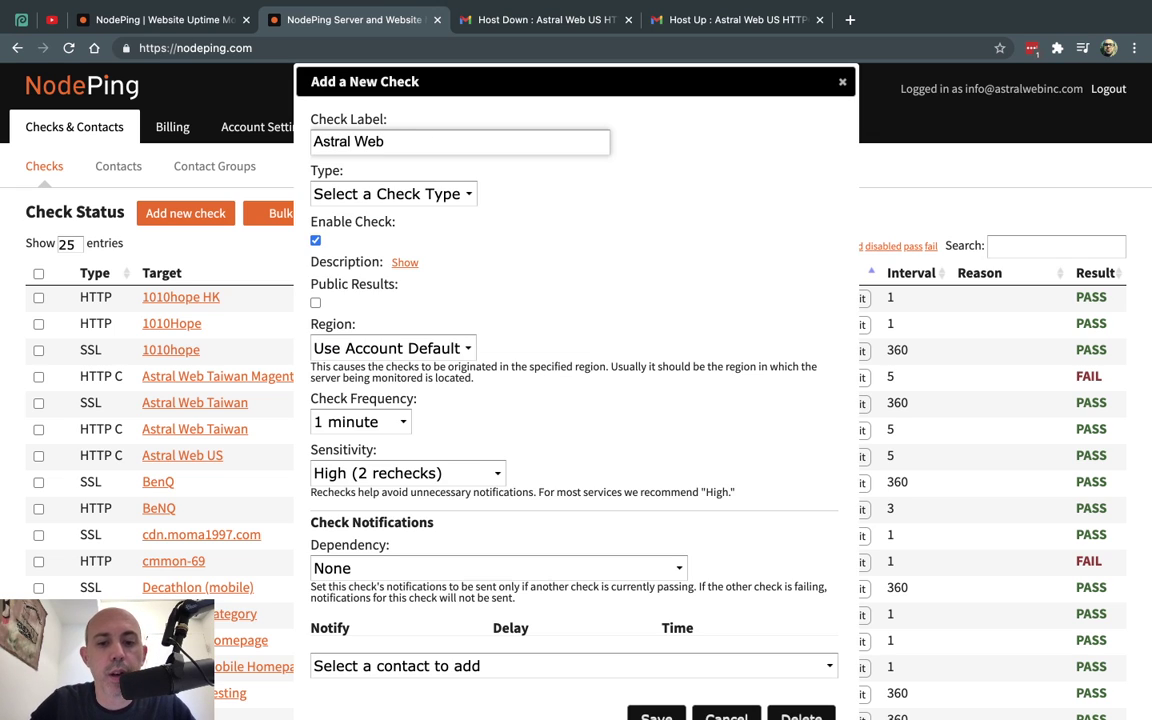
click(463, 195)
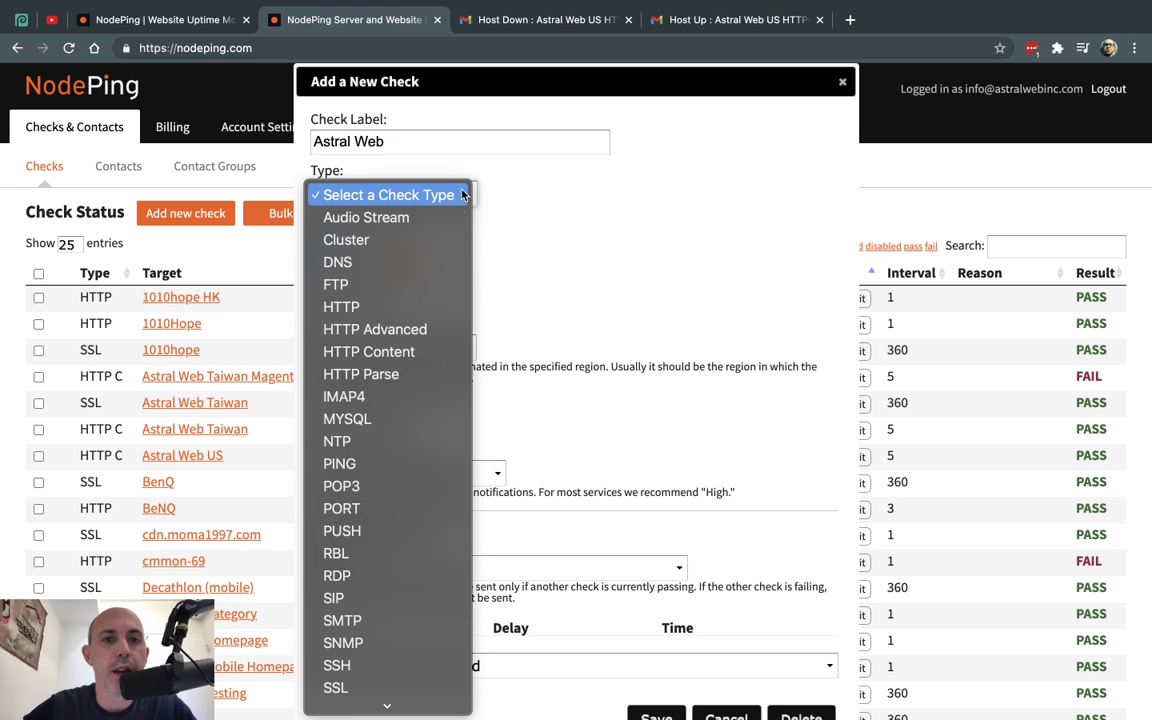
scroll(410, 535, down, 1)
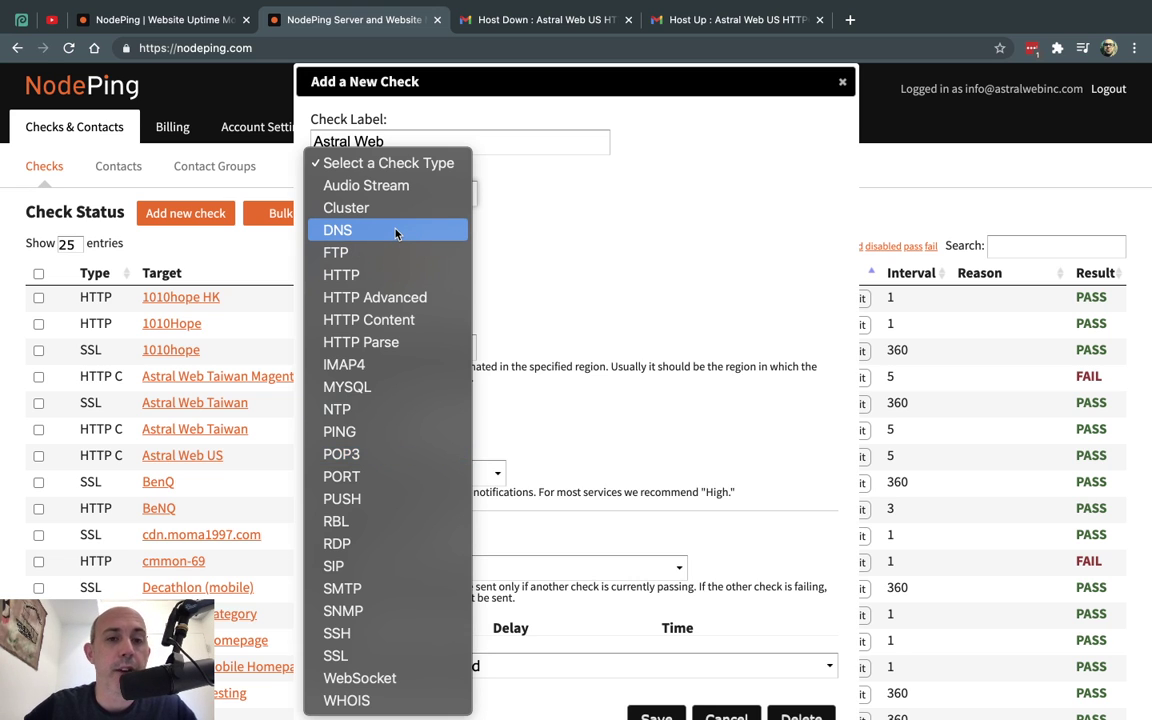
- Set the check type to HTTP with a 1-minute check frequency
click(408, 283)
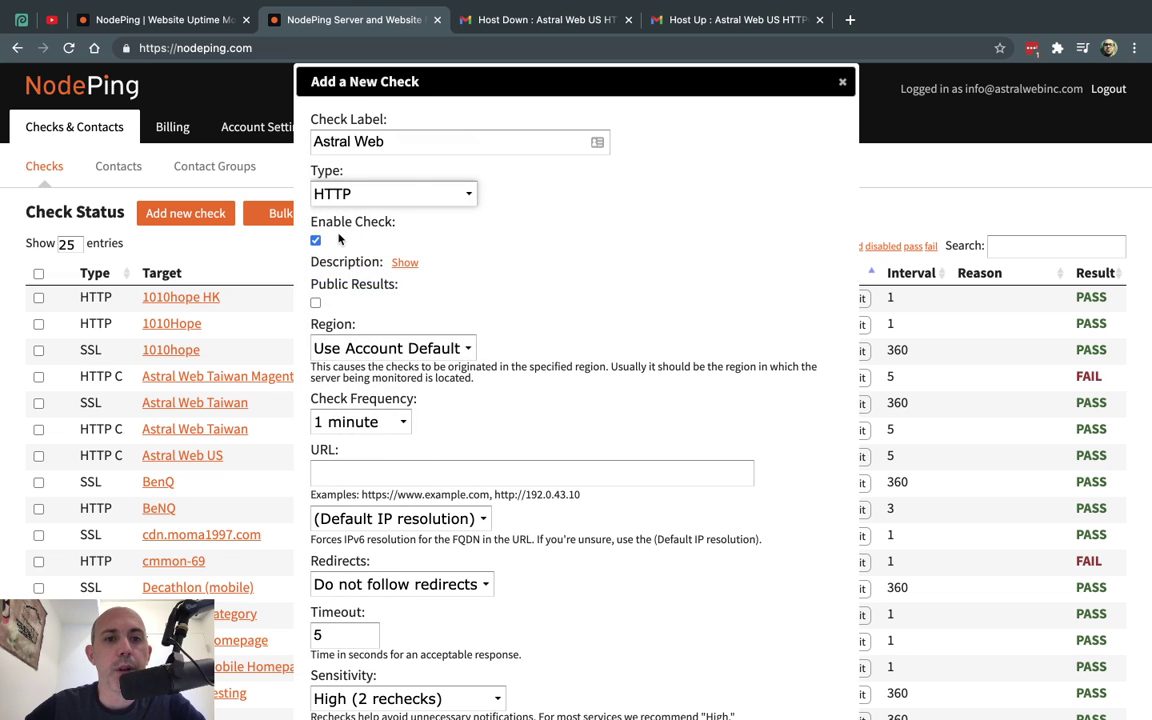
scroll(447, 338, down, 2)
click(356, 305)
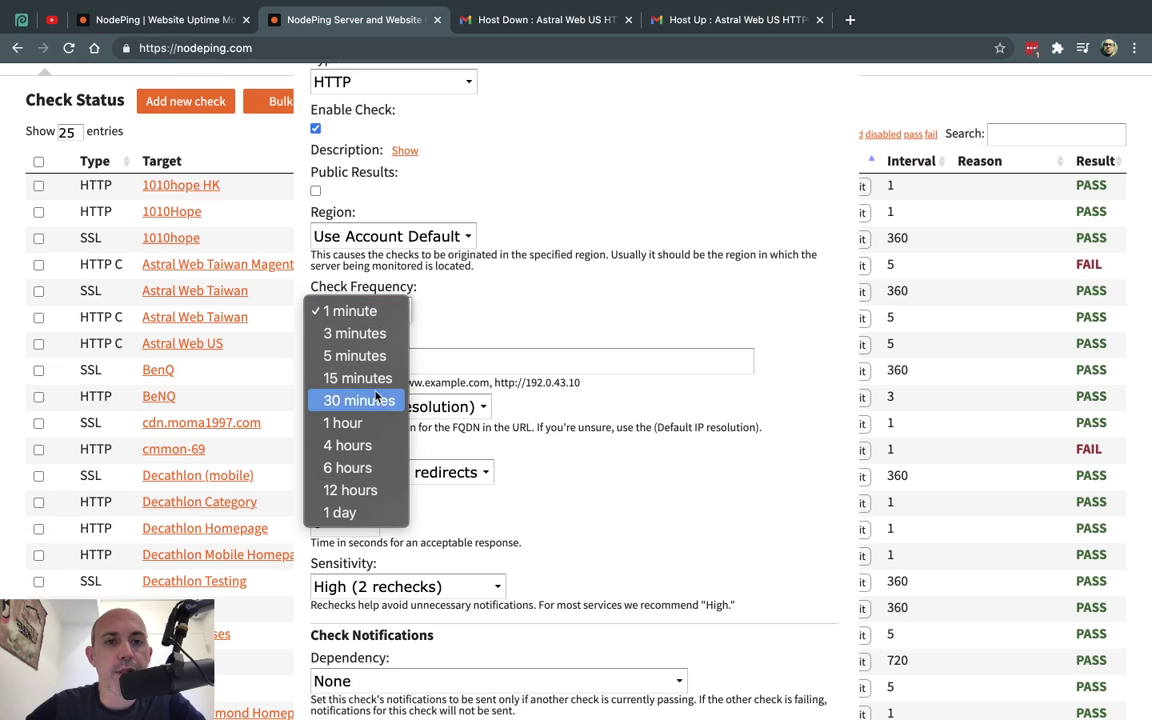
click(465, 320)
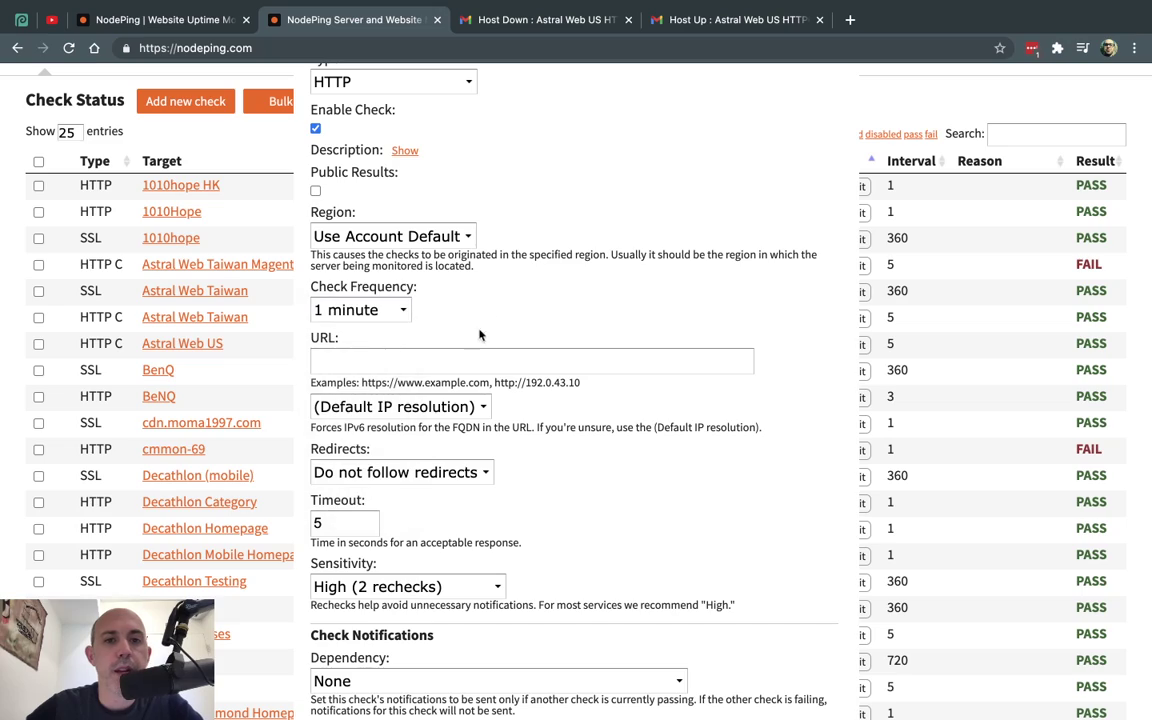
click(849, 20)
text(www.astralweb)
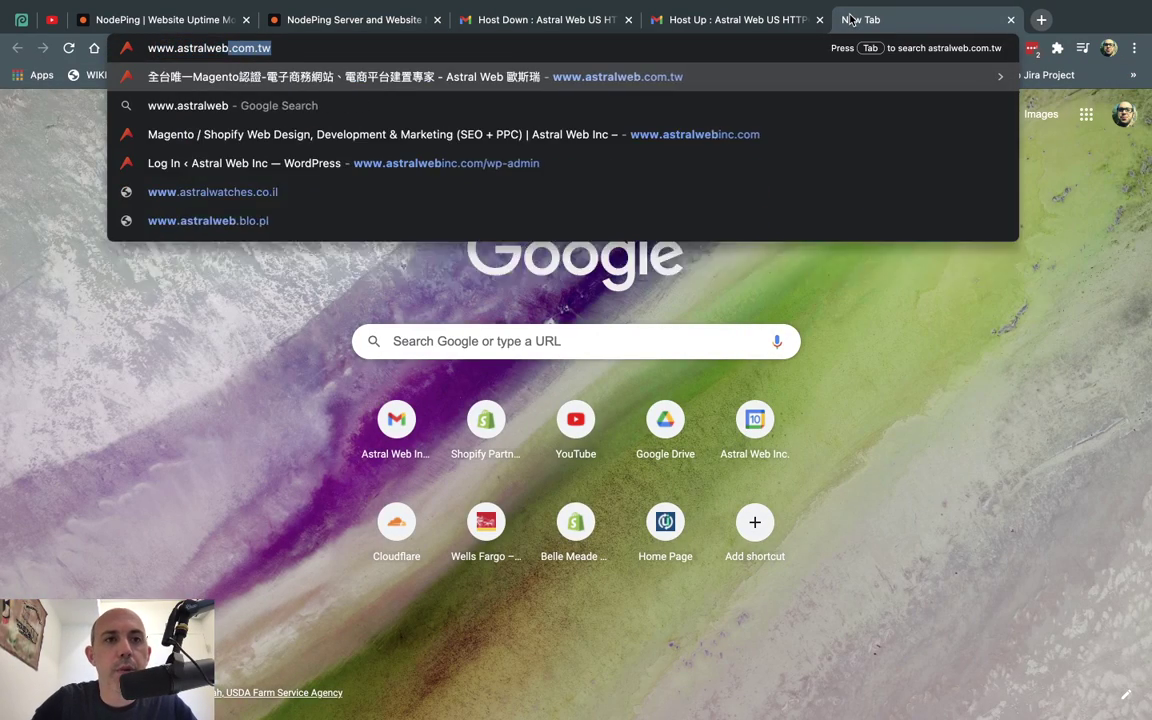
text(inc.c)
key(Return)
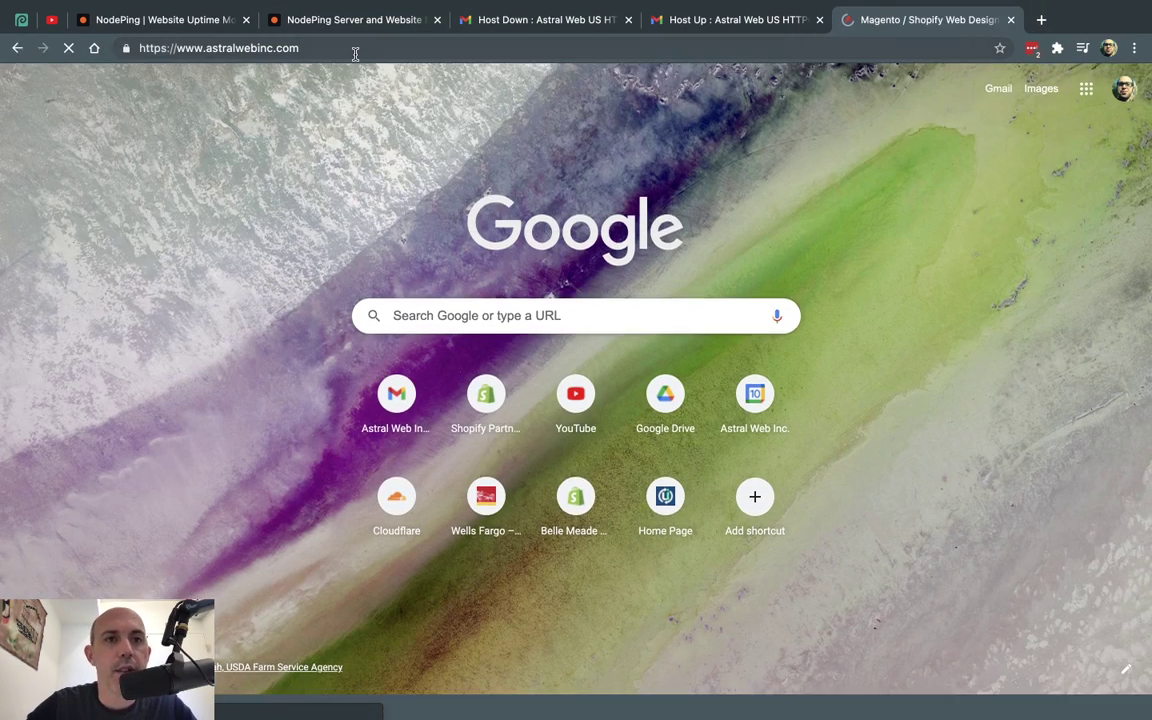
click(380, 22)
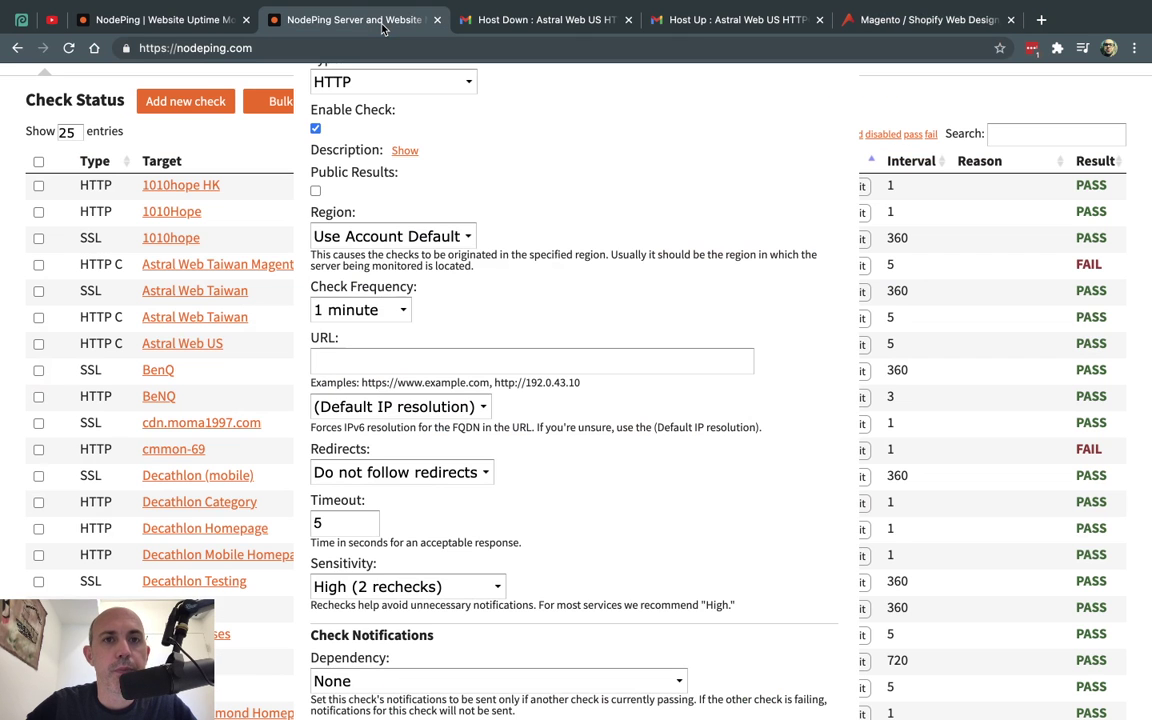
click(458, 362)
text(https://www.astralwebinc.com/)
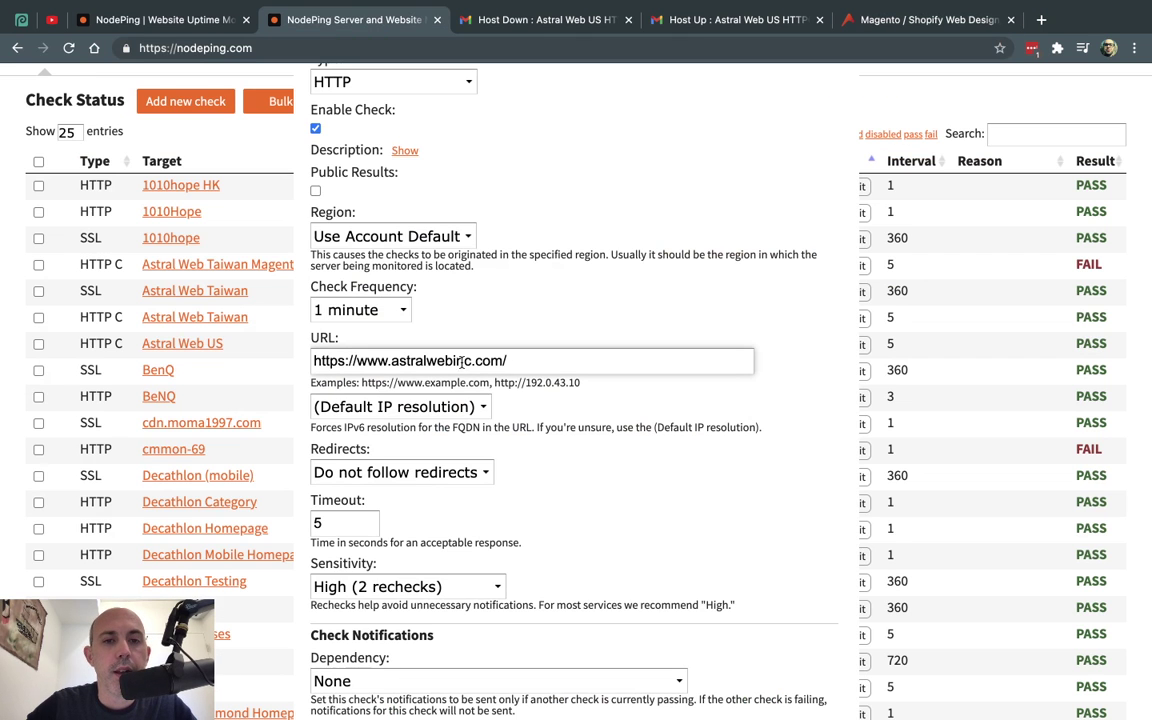
scroll(440, 300, up, 2)
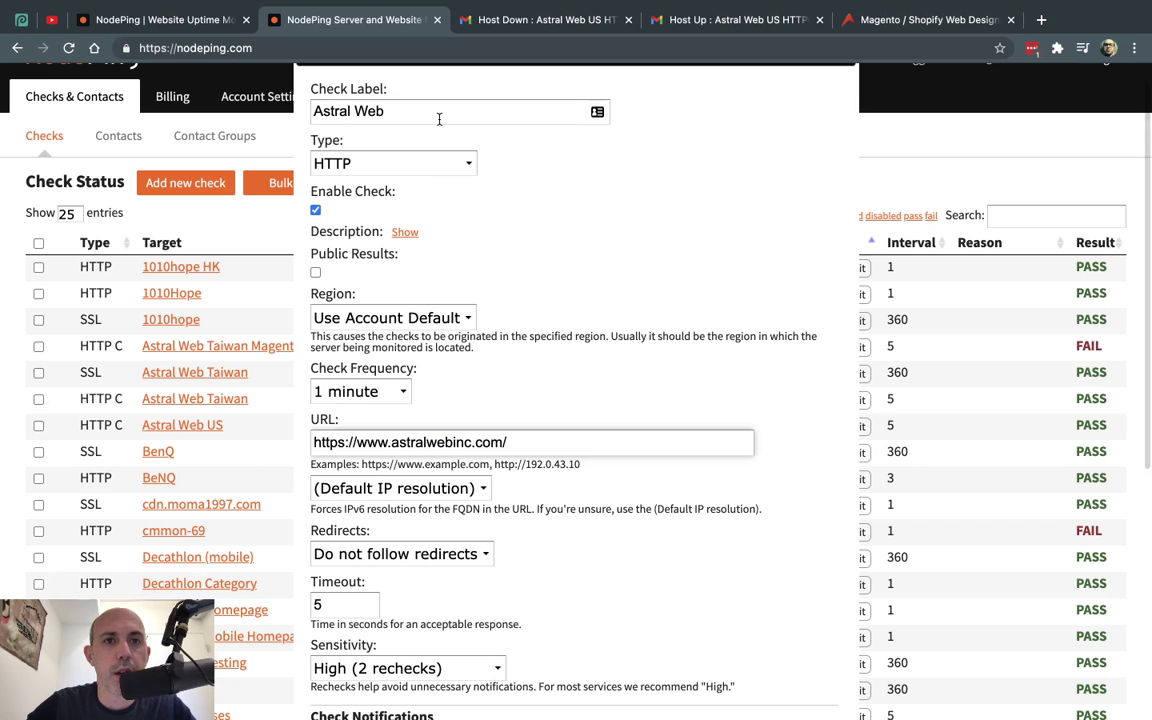
- Append 'TEST' to the label, making it 'Astral Web TEST'
click(439, 119)
text(TEST)
scroll(518, 285, down, 1)
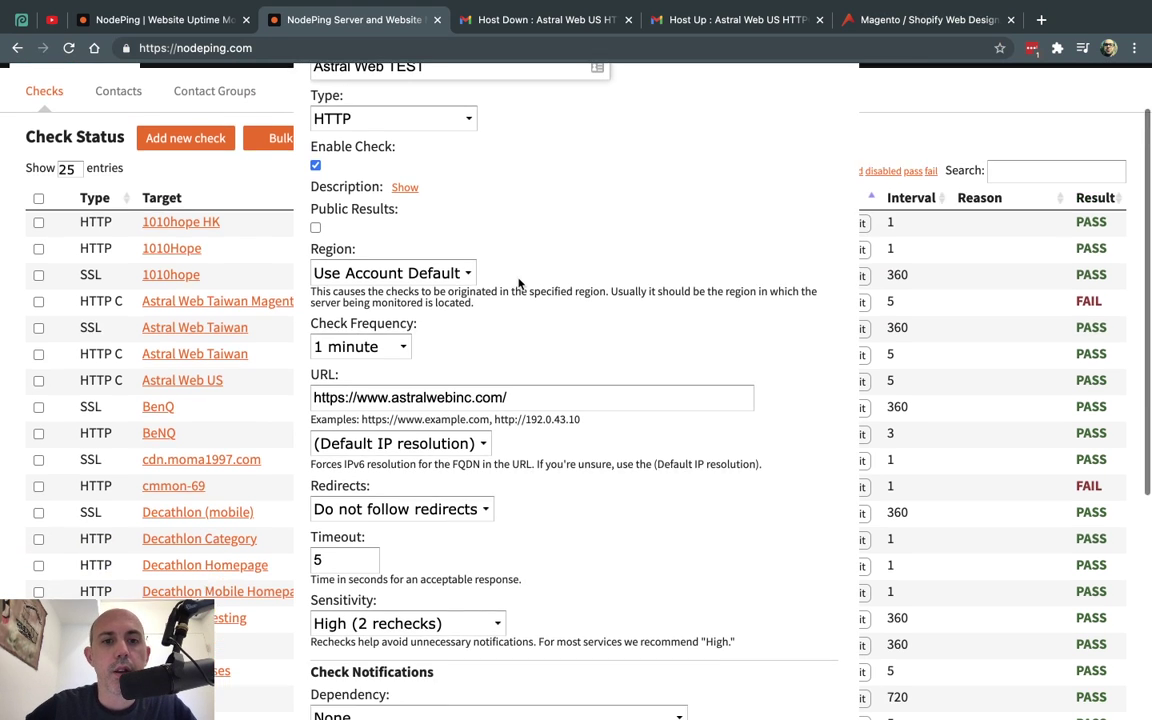
scroll(518, 285, down, 5)
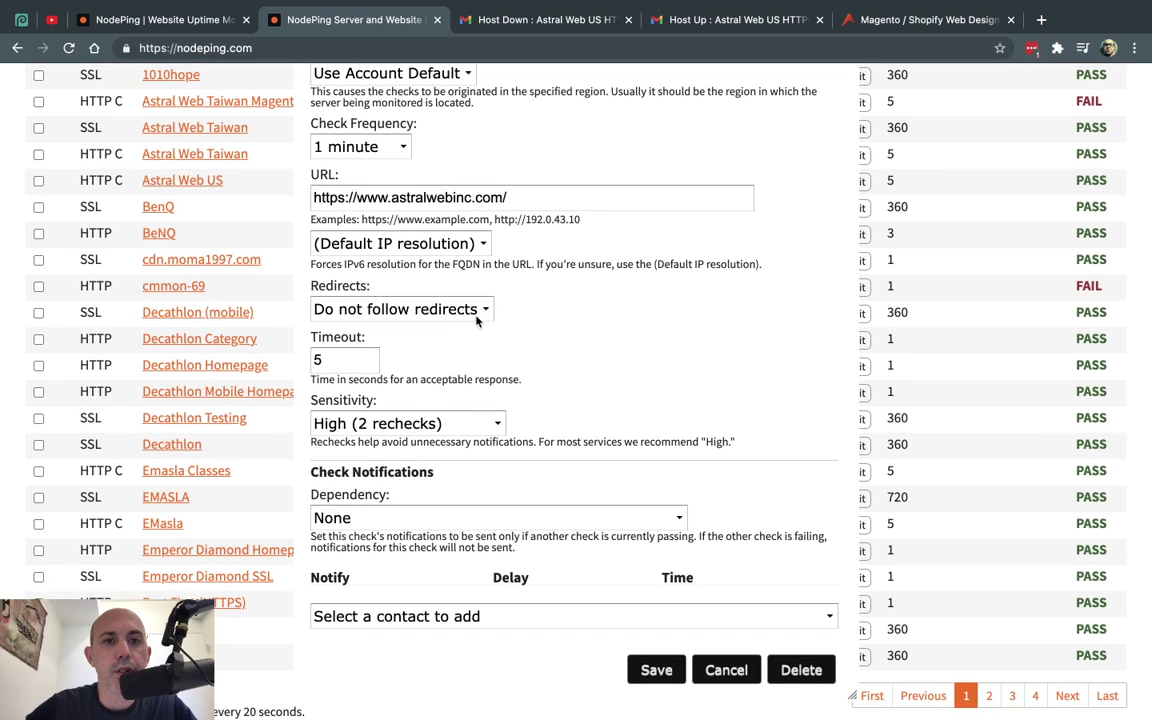
- Leave the Redirects setting at not following redirects
click(477, 316)
click(534, 305)
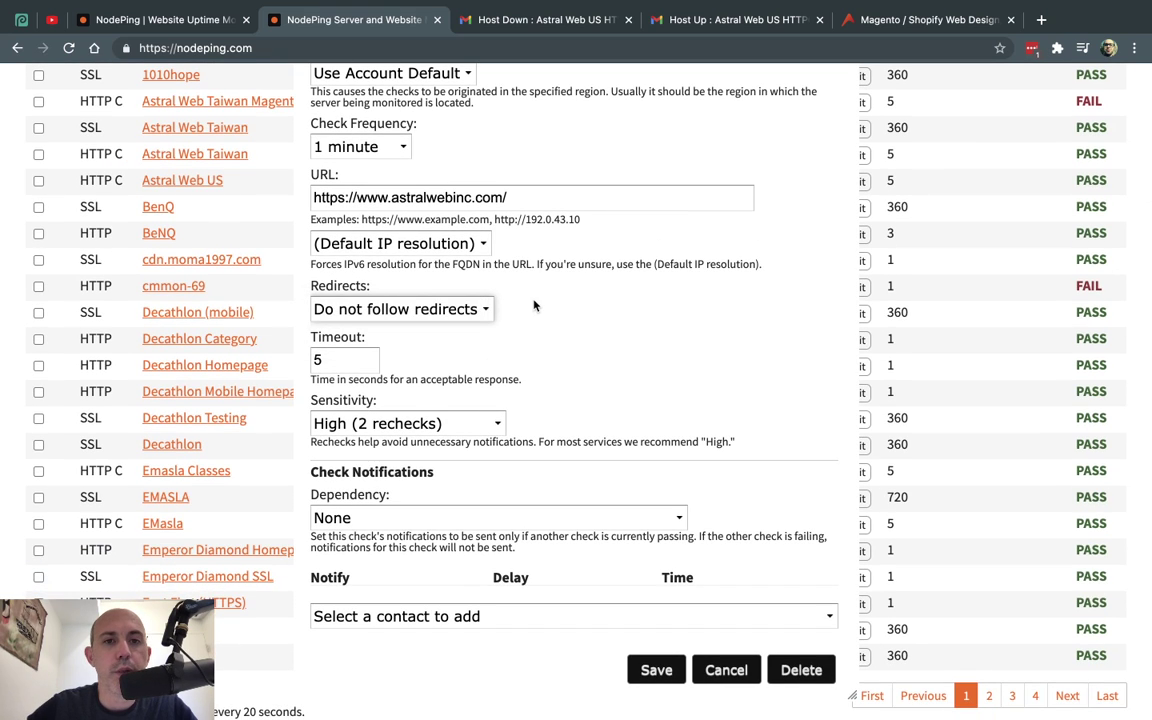
click(485, 312)
click(536, 316)
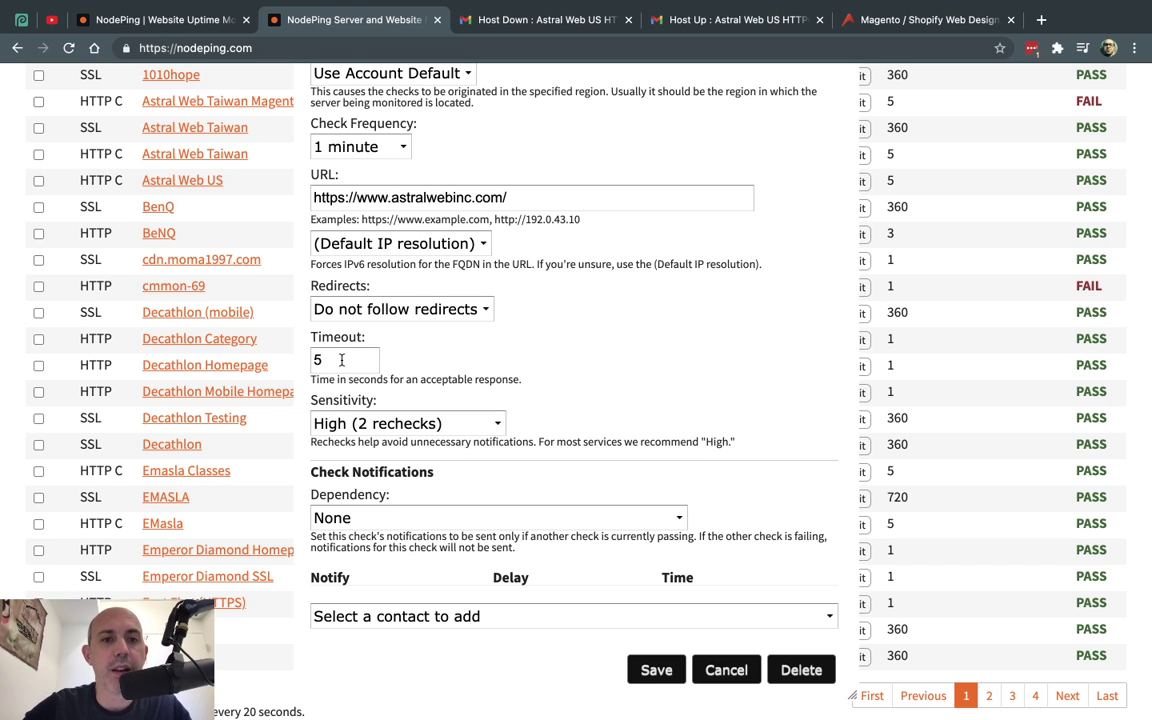
- Review the check URL and keep sensitivity at High (2 rechecks)
scroll(341, 360, up, 2)
click(510, 279)
triple_click(520, 278)
click(593, 433)
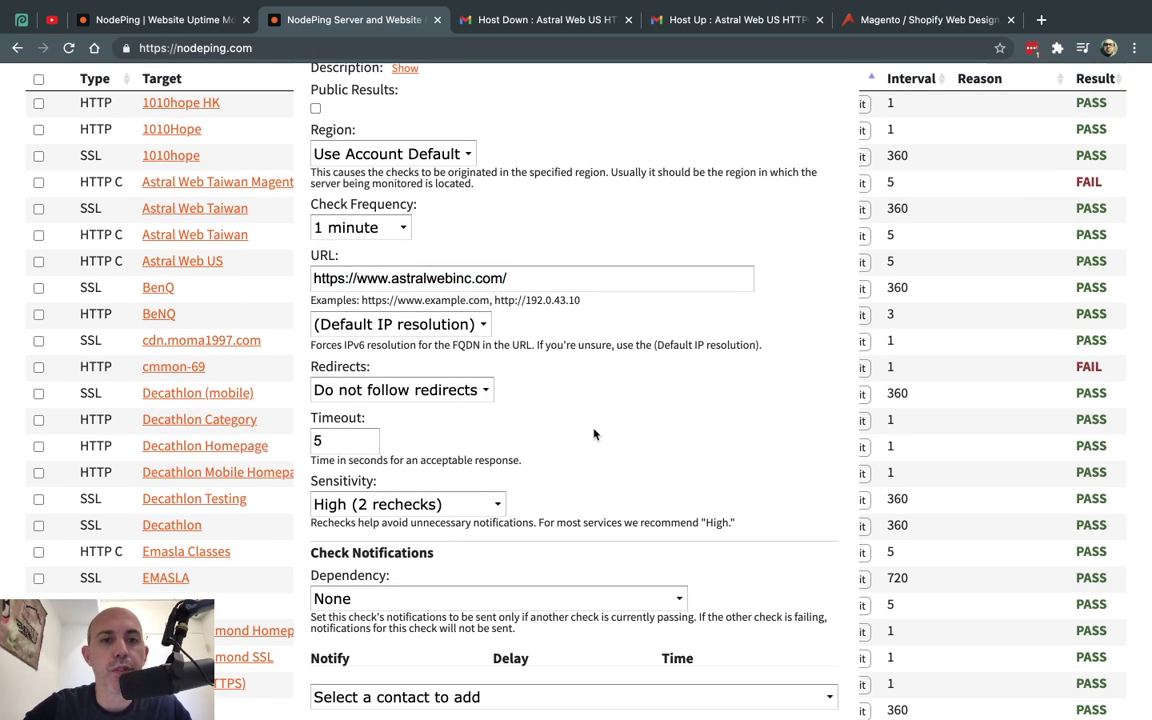
scroll(593, 433, down, 2)
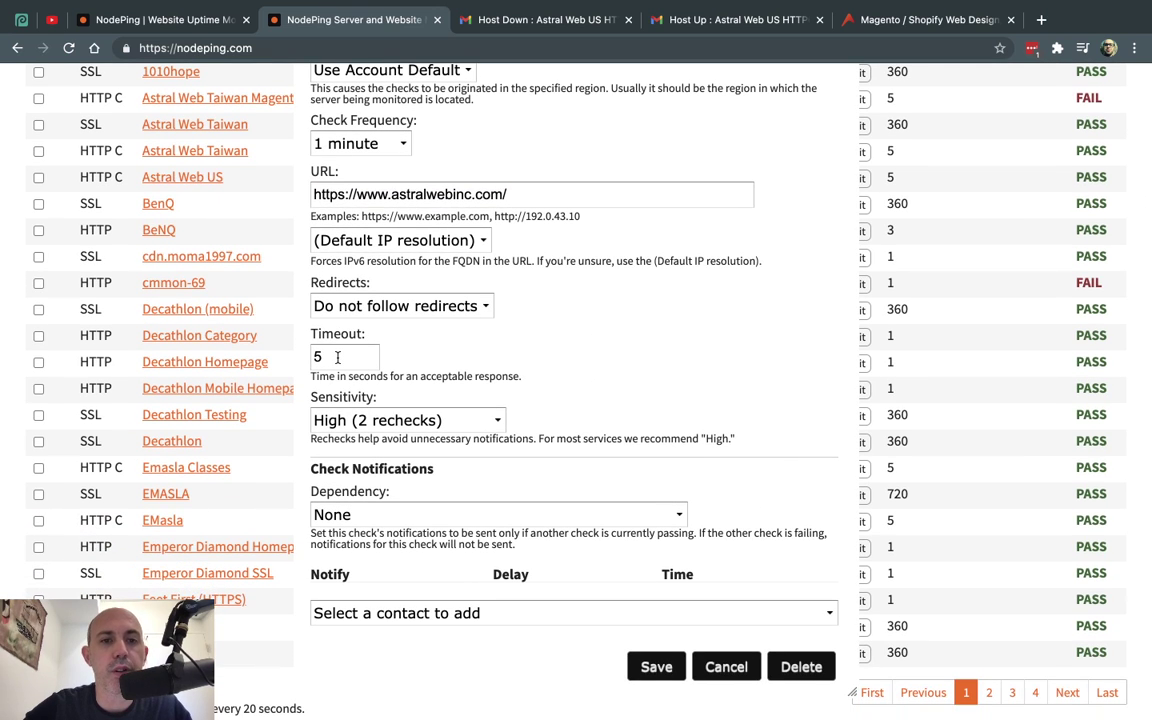
click(420, 420)
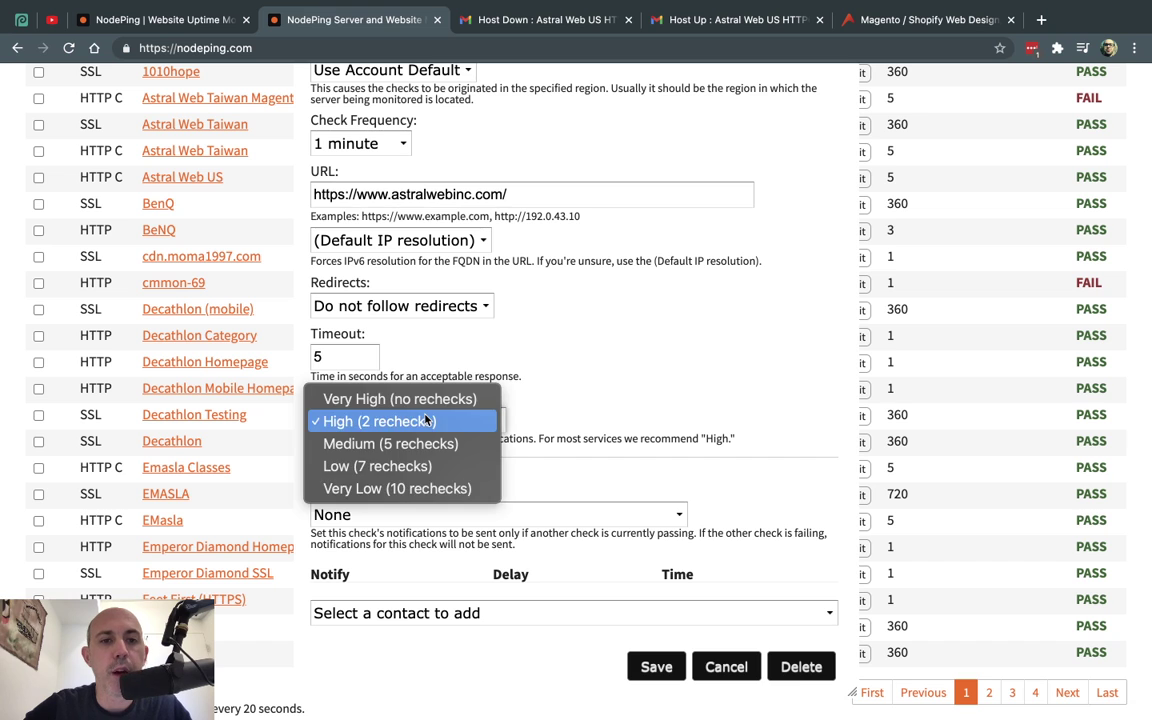
click(495, 420)
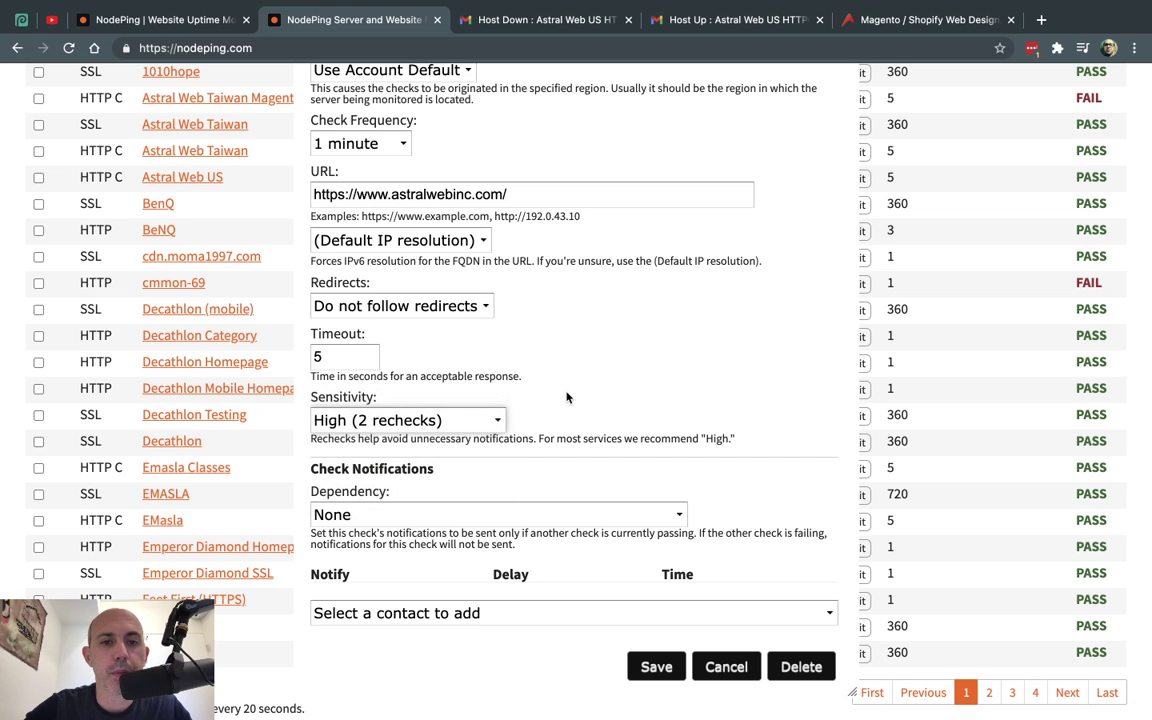
- Add the team member's email contact under Notify, with Immediate delay and All the time schedule
scroll(490, 426, down, 3)
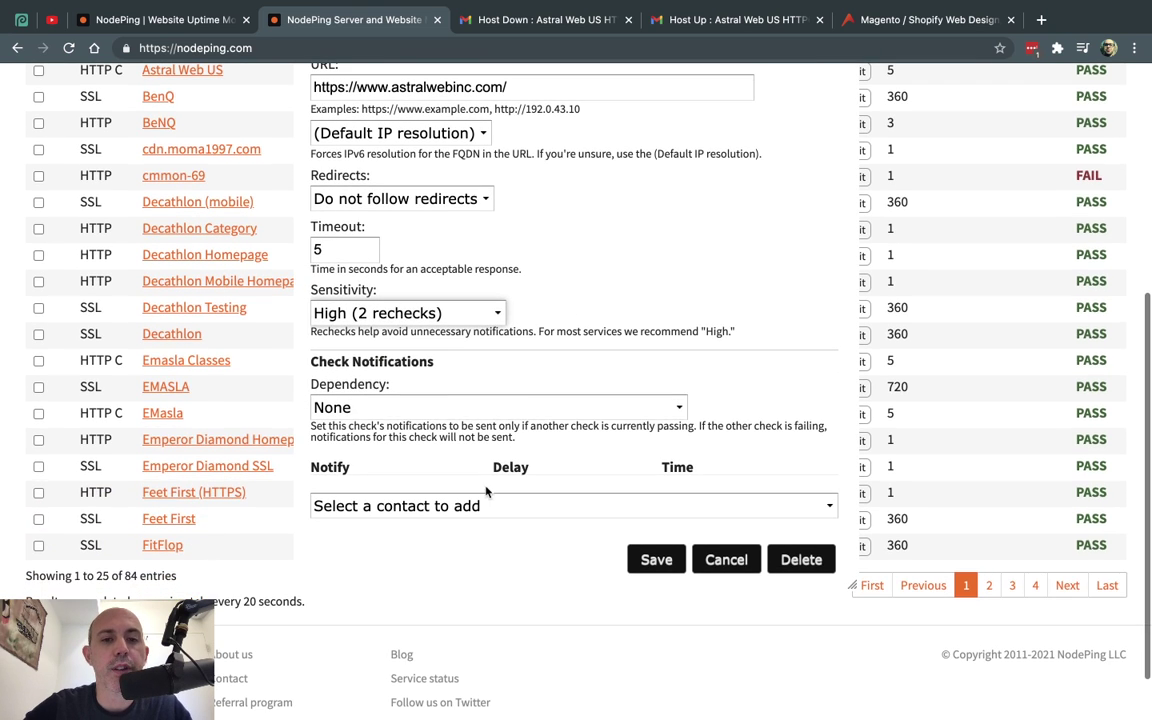
click(475, 508)
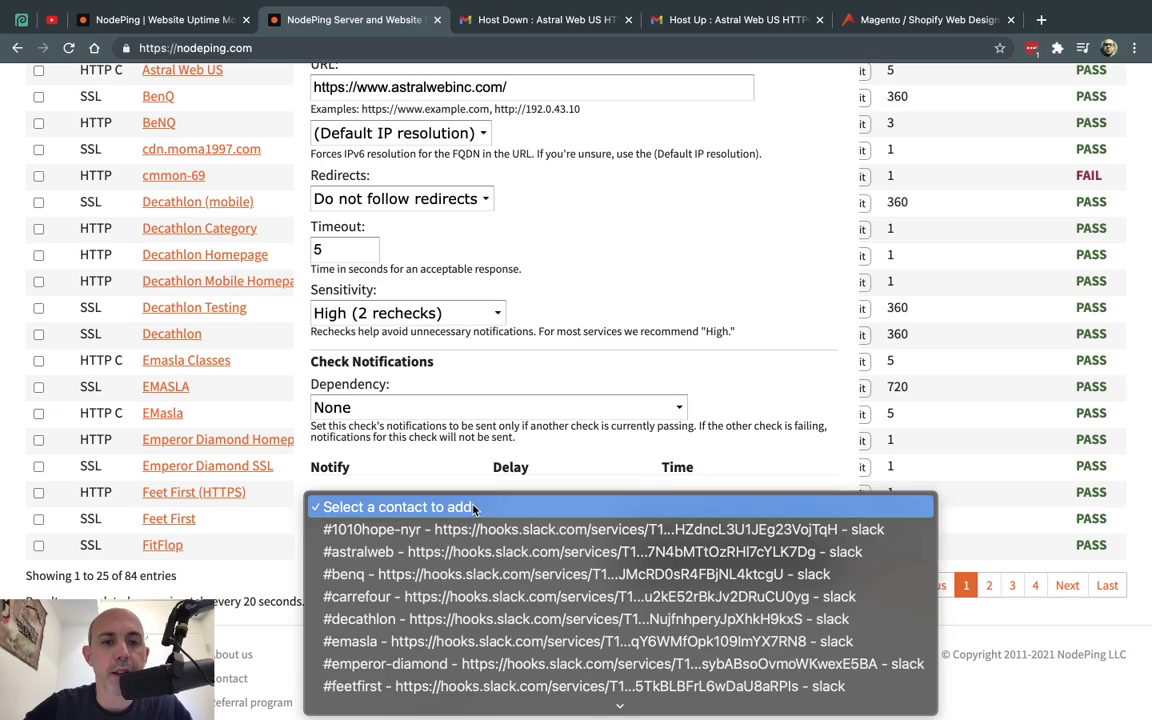
scroll(475, 508, down, 15)
scroll(475, 510, up, 3)
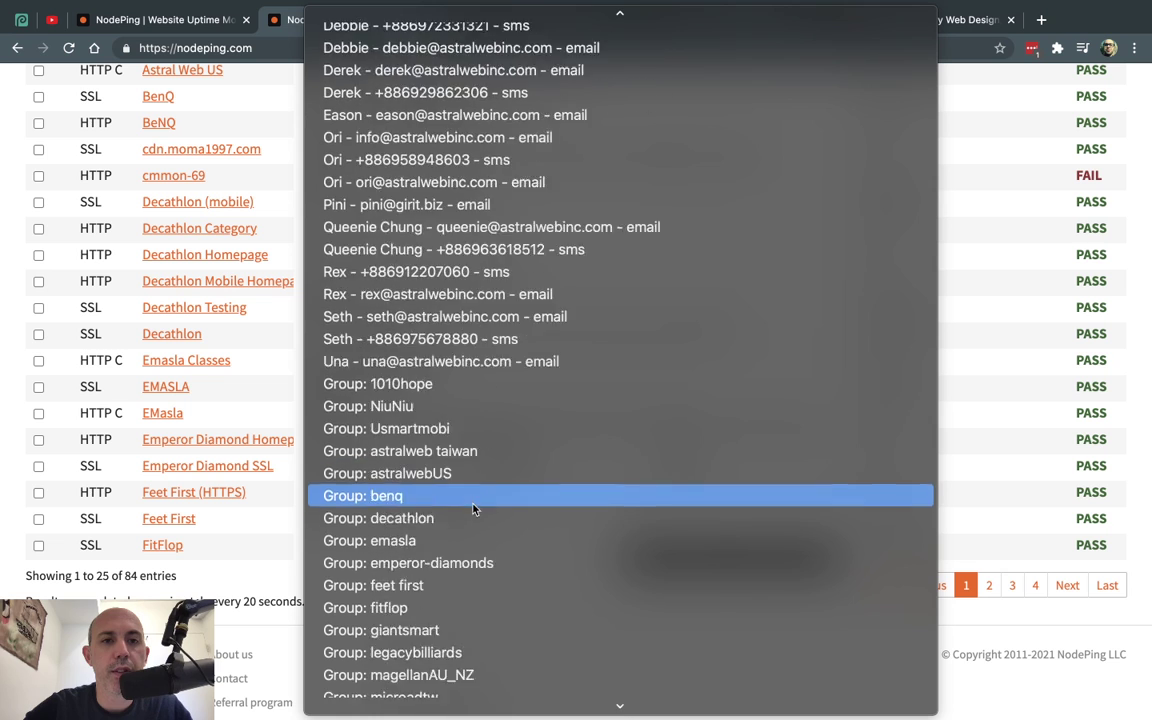
scroll(475, 500, up, 3)
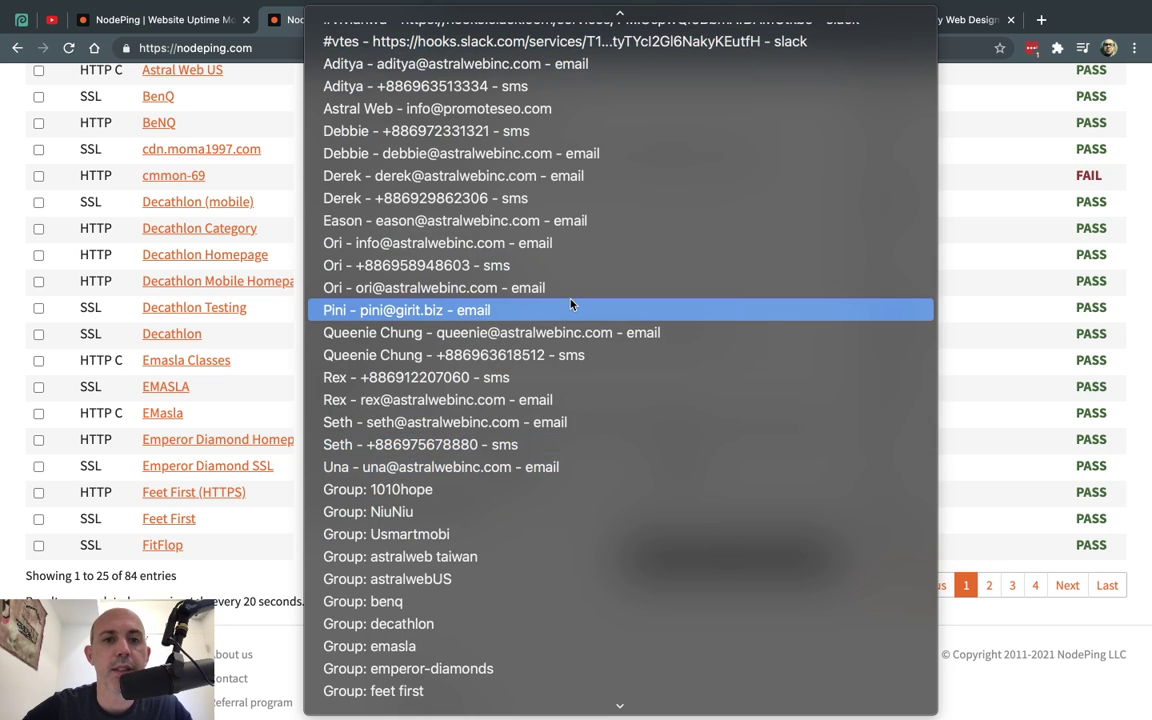
click(936, 6)
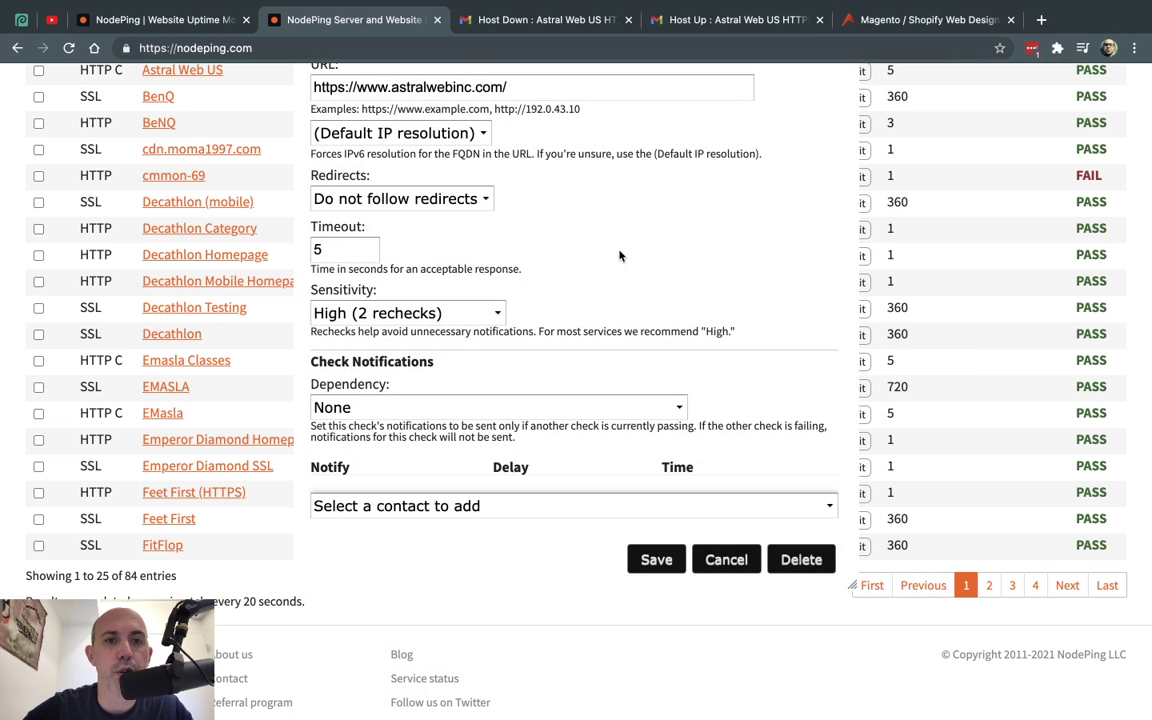
click(518, 508)
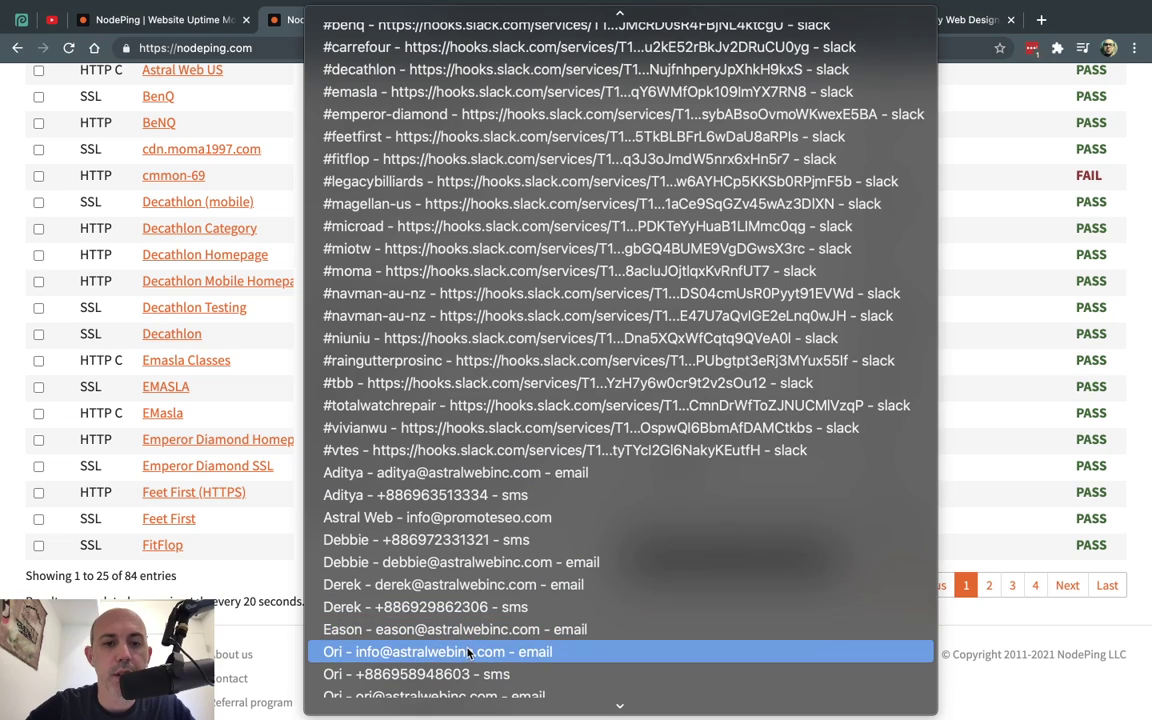
scroll(467, 651, down, 2)
click(553, 536)
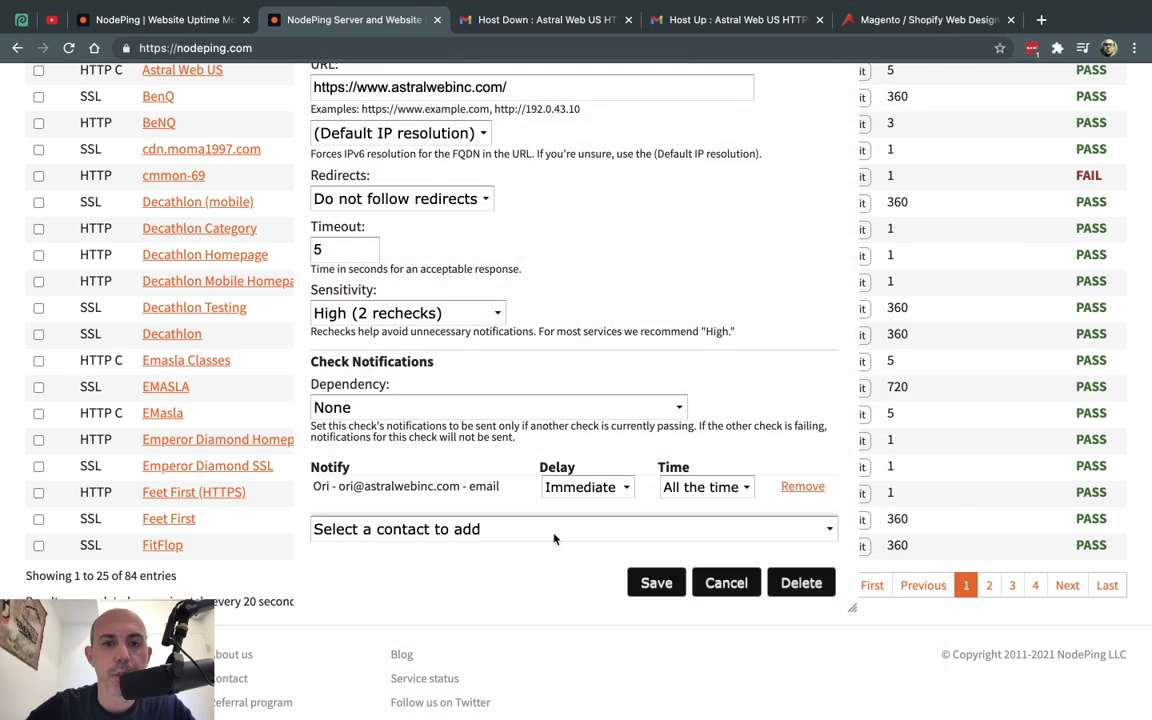
- Save the check, confirm 'Check updated', then find and inspect Astral Web TEST's details
click(655, 584)
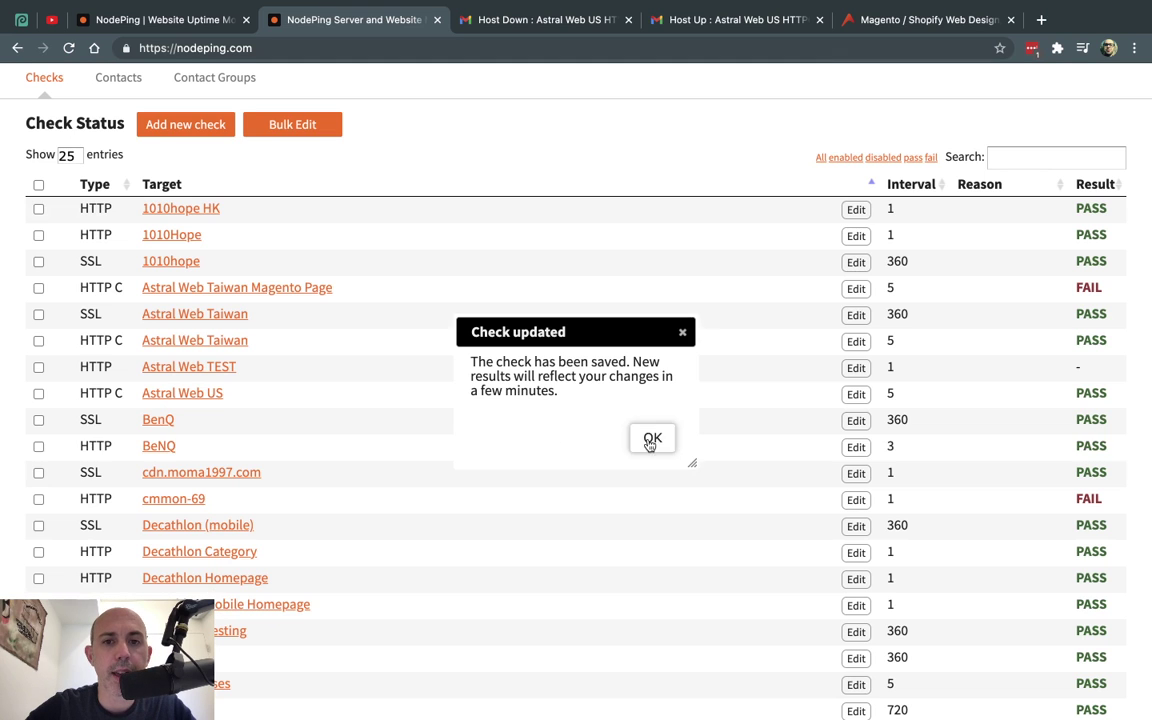
click(651, 438)
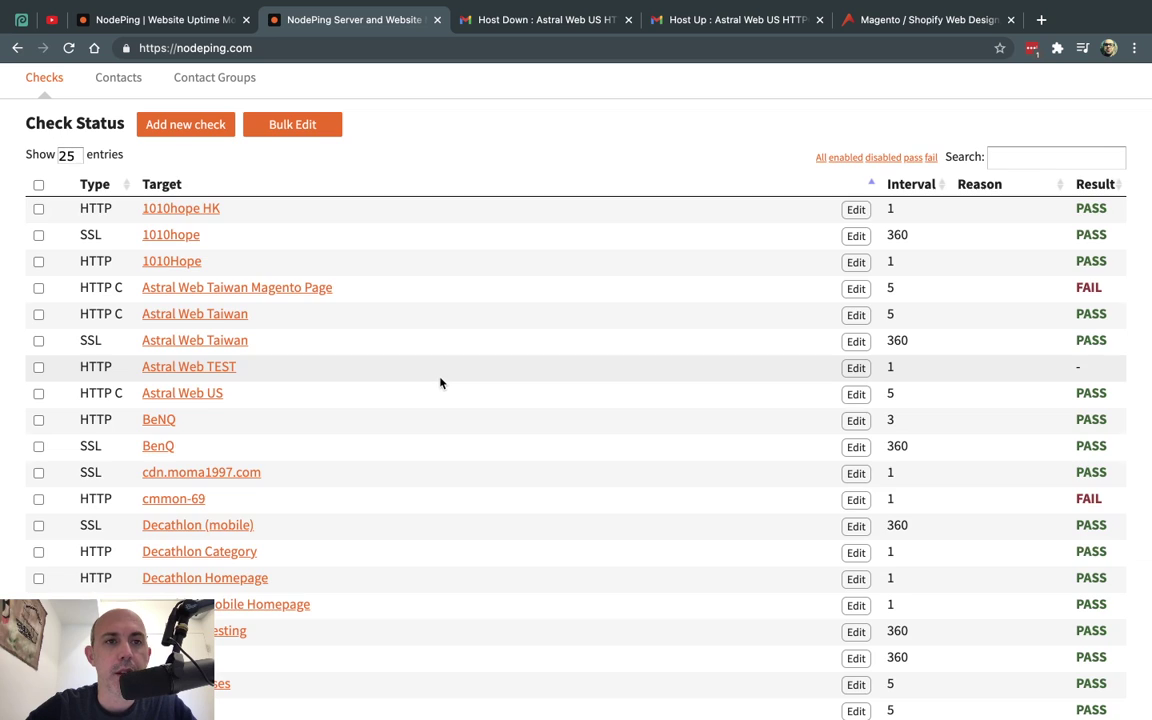
key(ctrl+f)
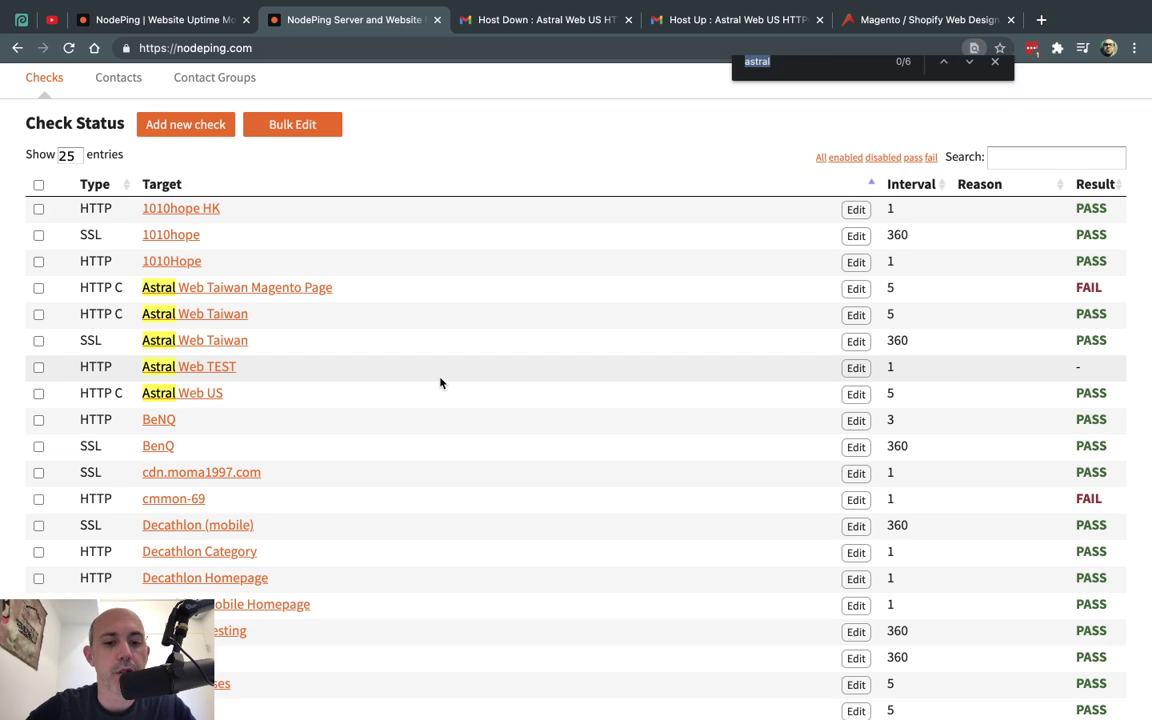
text(astr)
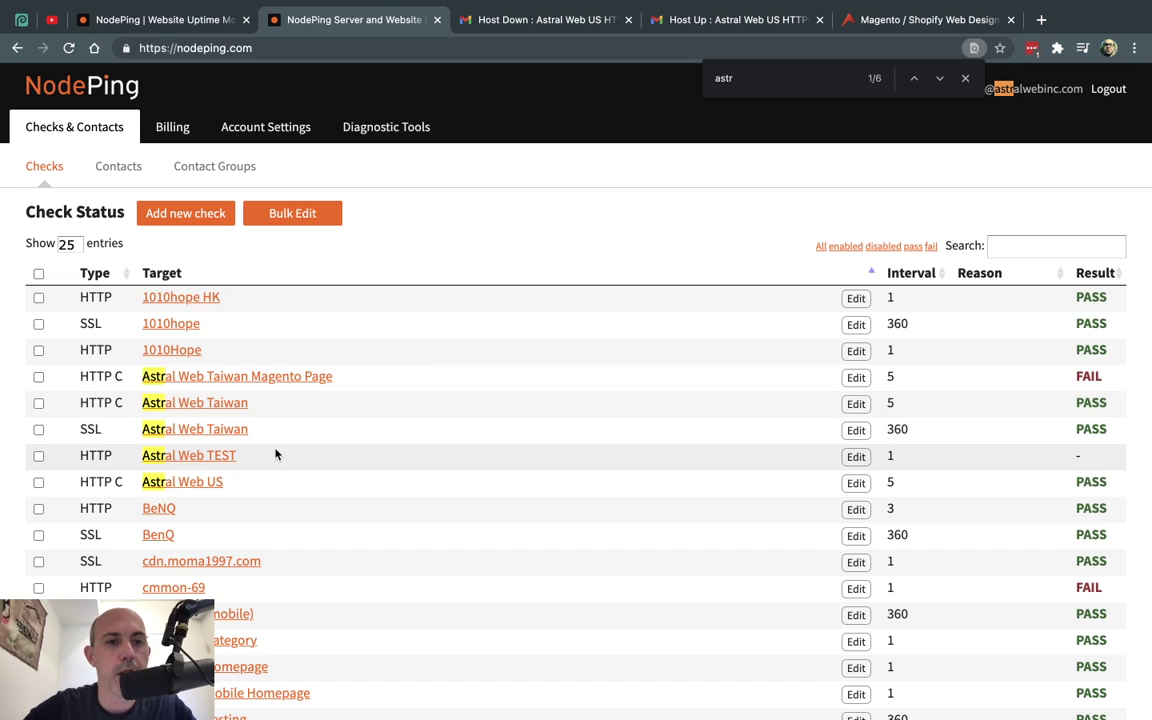
click(211, 458)
scroll(255, 499, down, 1)
scroll(255, 499, down, 3)
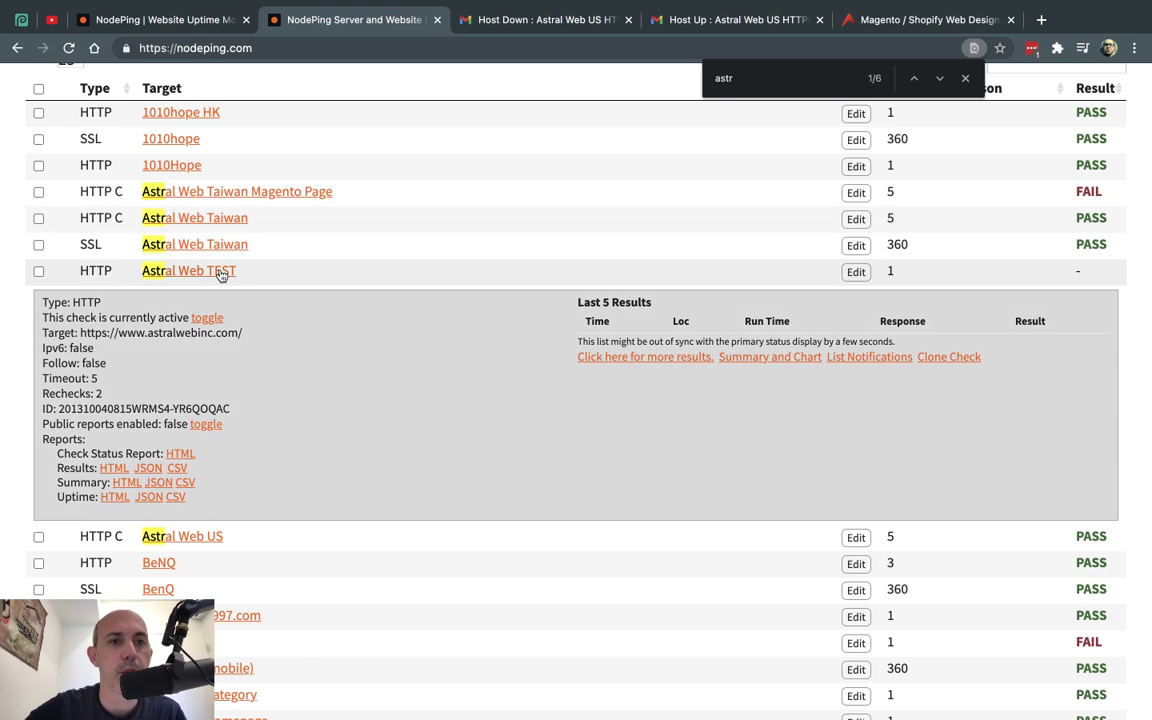
click(222, 272)
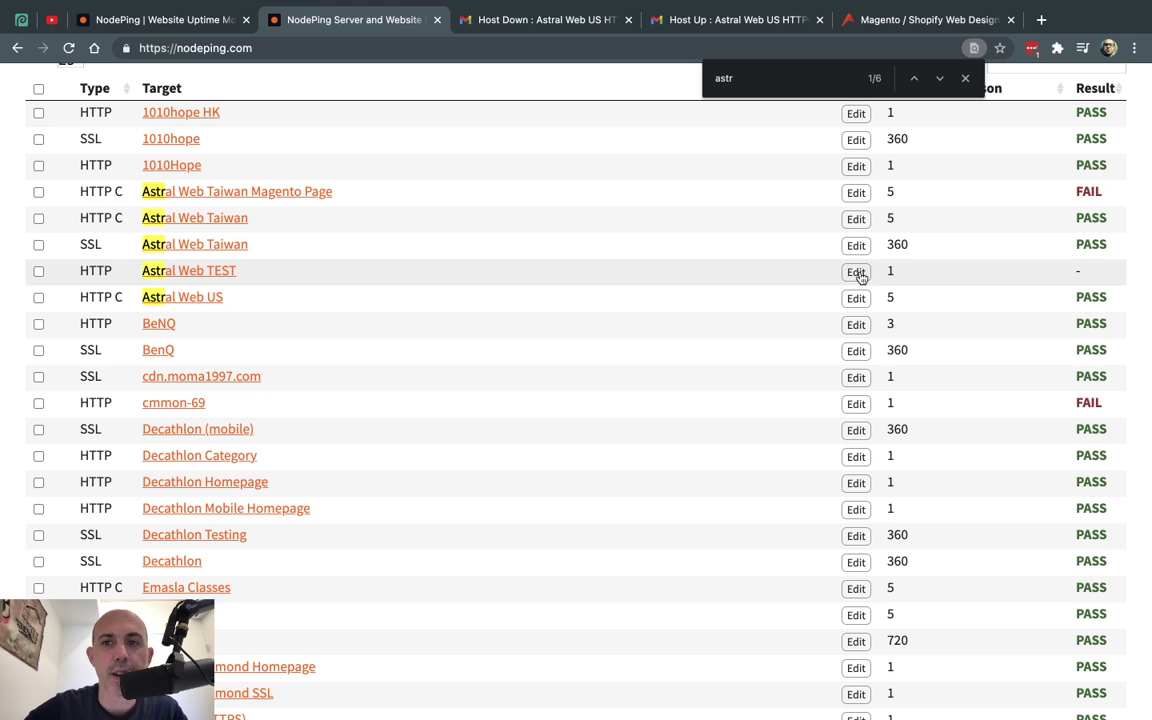
click(965, 78)
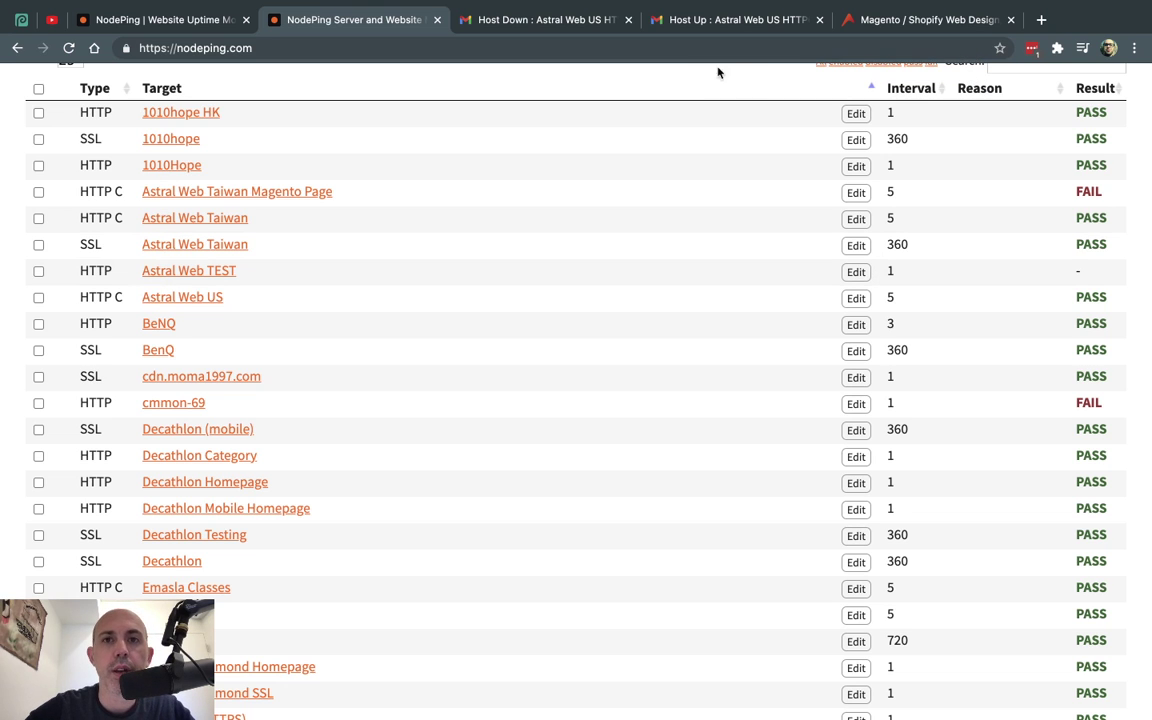
- Reload the NodePing page and look over the refreshed list
click(553, 46)
click(540, 46)
key(Return)
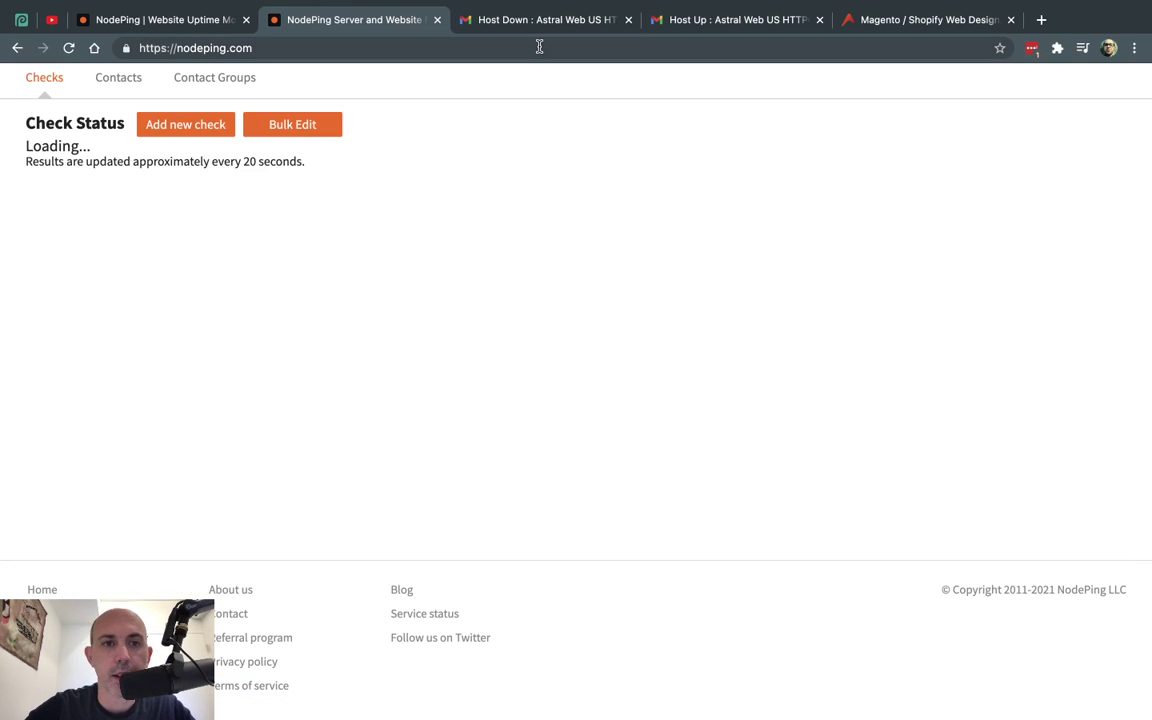
scroll(429, 291, down, 1)
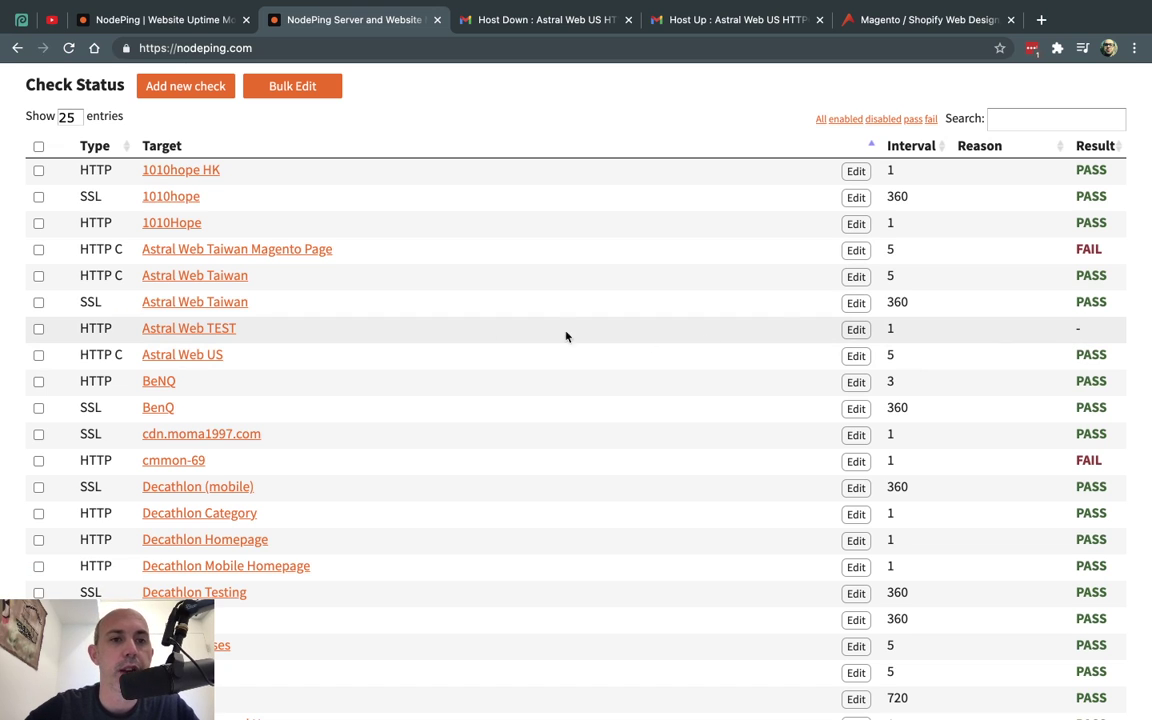
scroll(565, 336, up, 3)
- Review new-contact method (Email) and access (View) options, cancel, then show Contact Groups
click(125, 174)
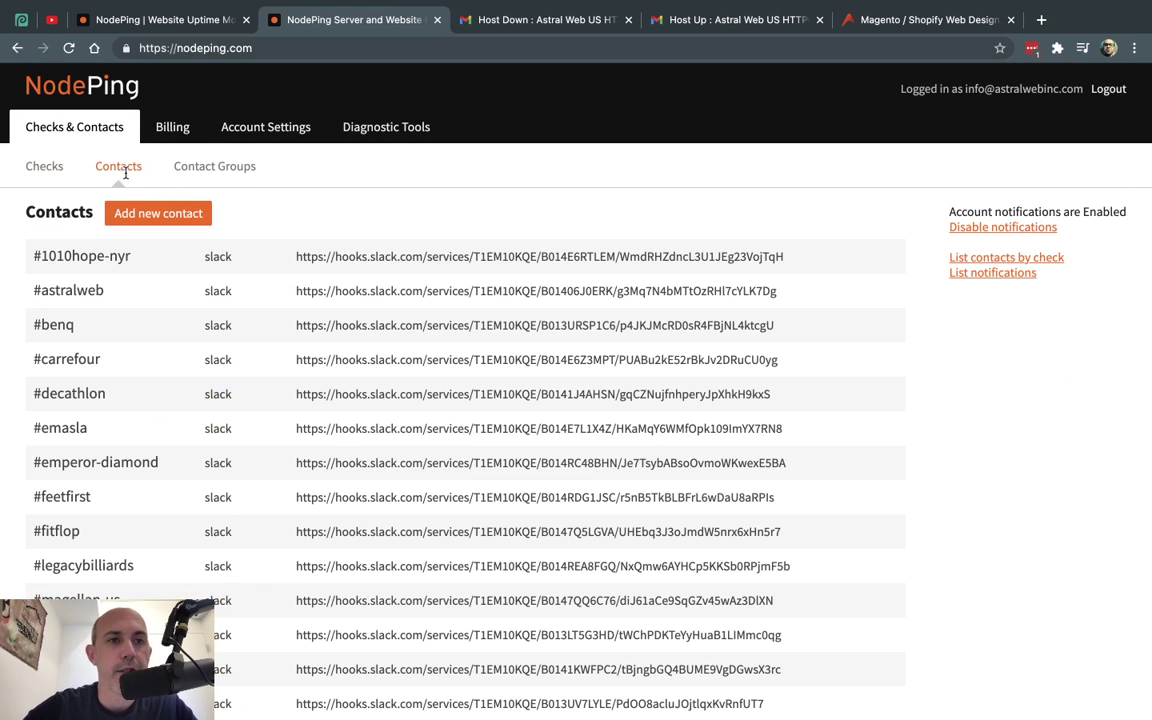
click(152, 214)
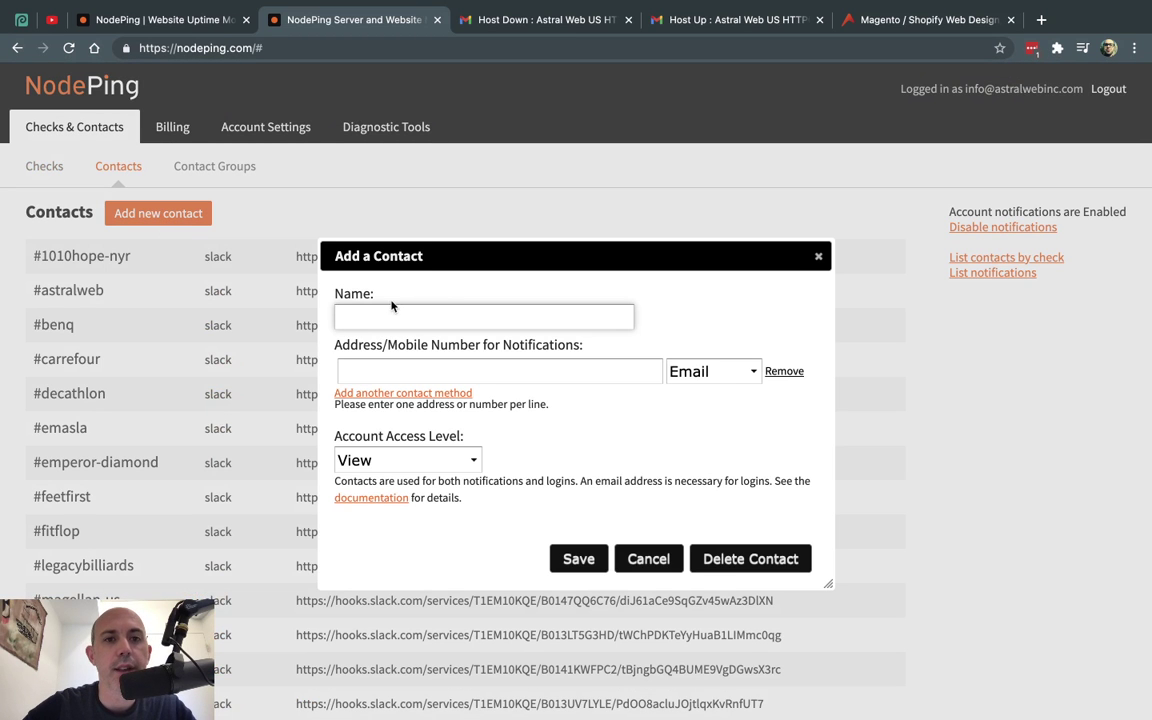
click(700, 371)
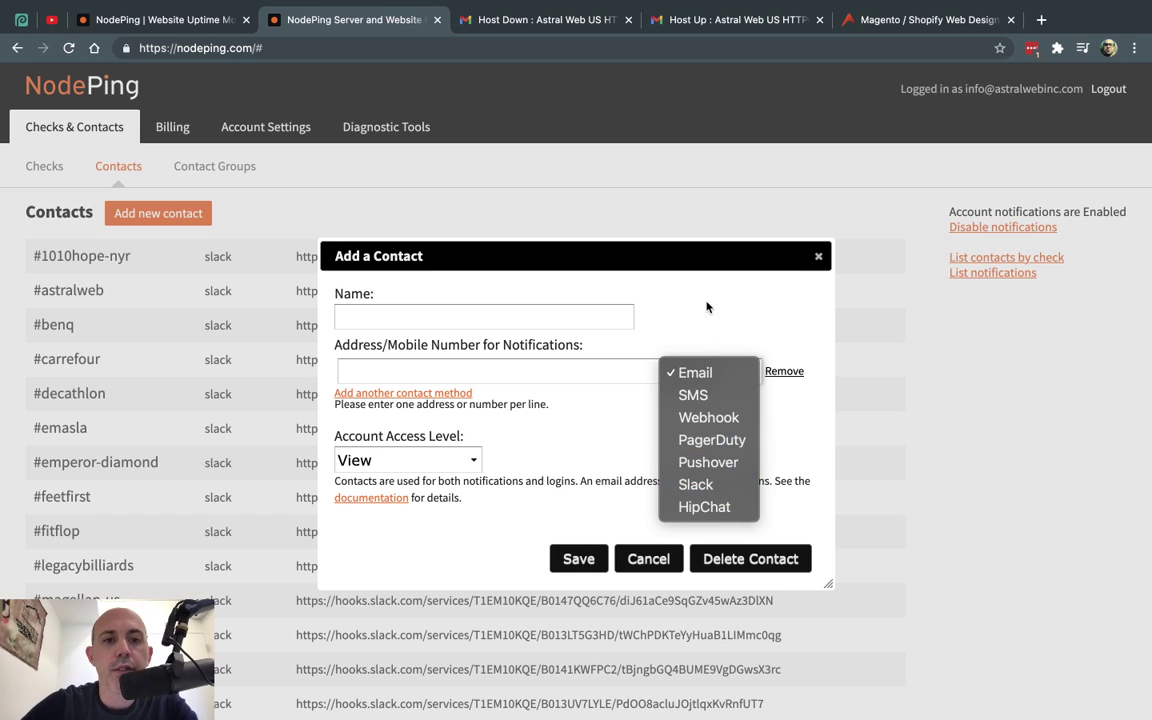
click(599, 405)
click(405, 460)
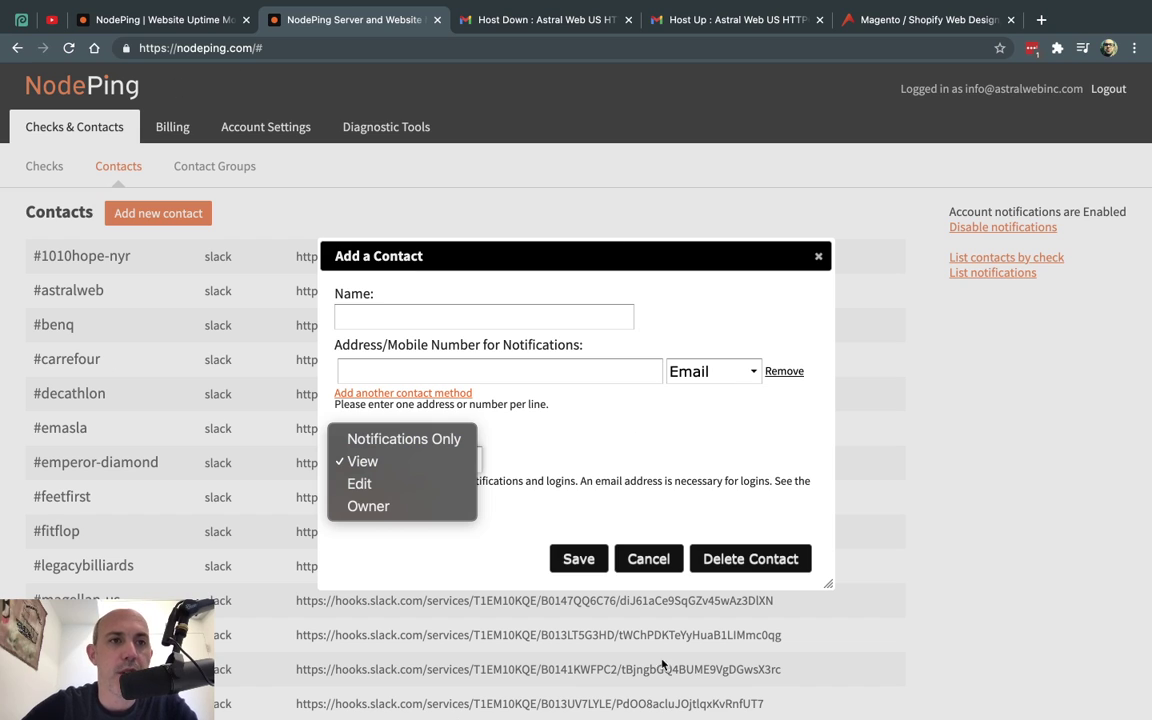
click(620, 203)
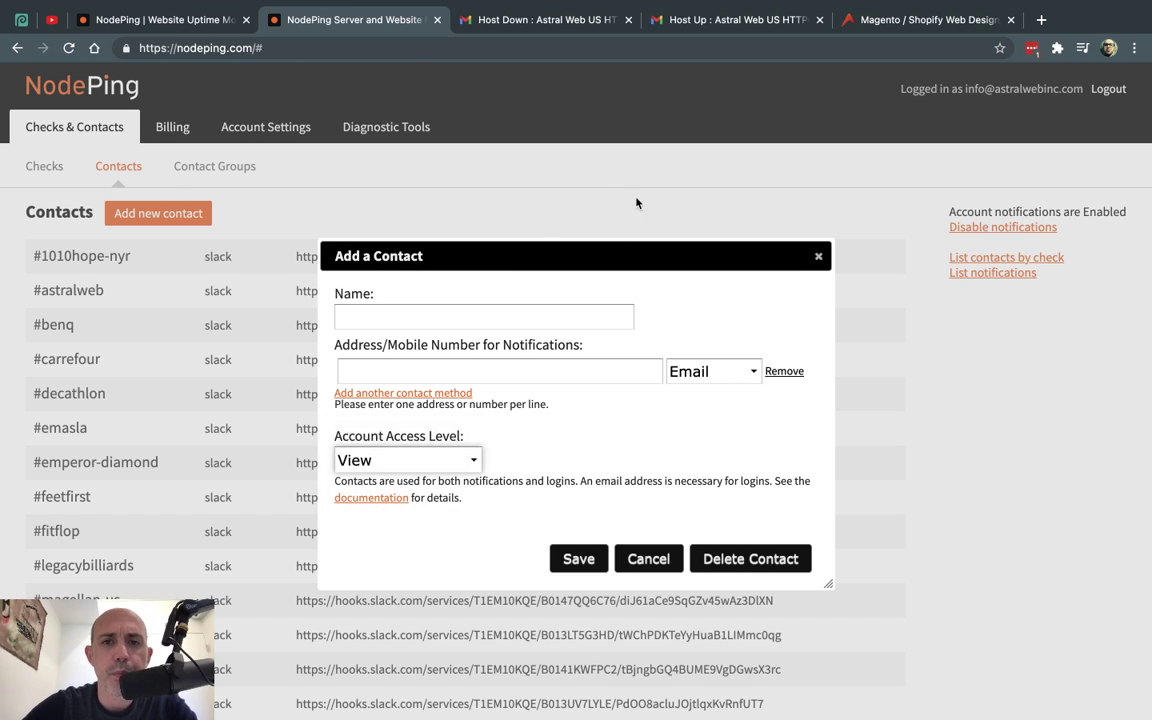
click(818, 258)
click(214, 167)
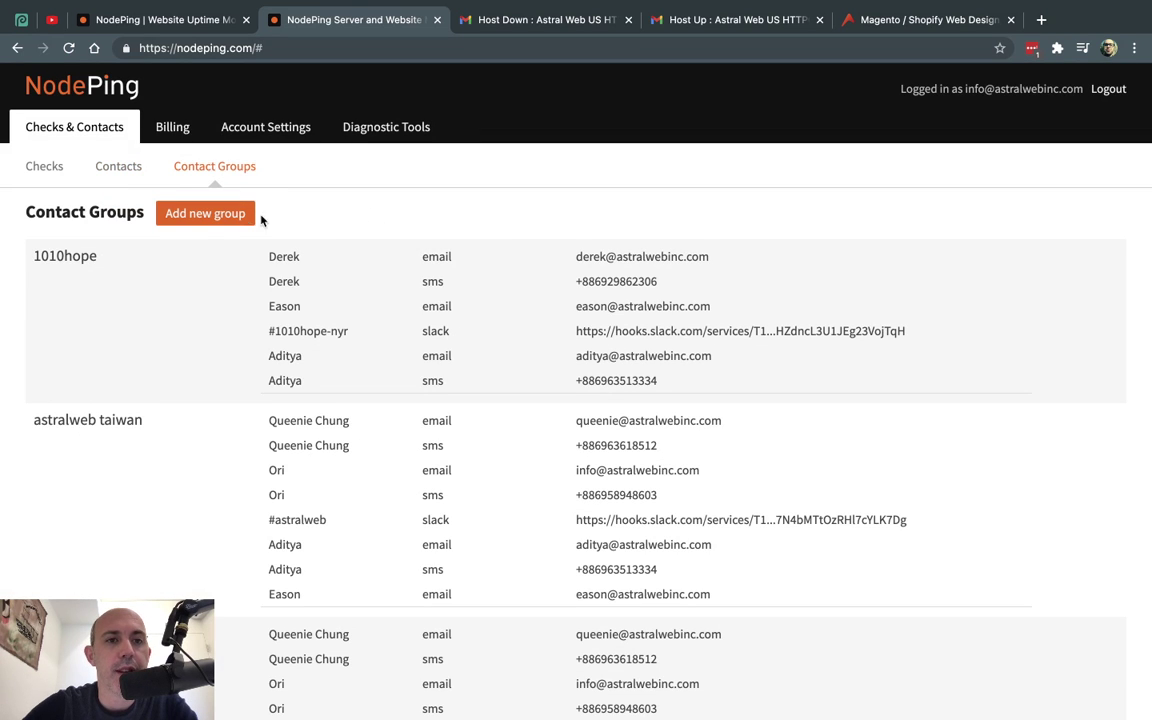
- Return to Check Status and open the Astral Web TEST check for editing
click(48, 168)
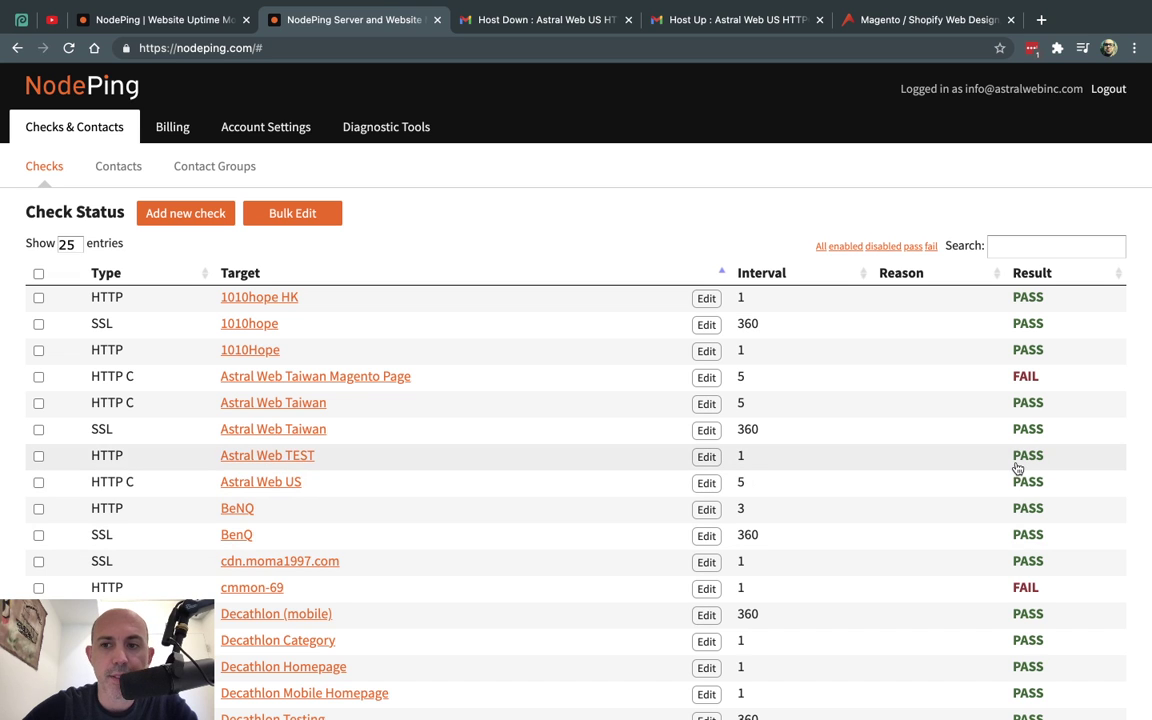
click(283, 458)
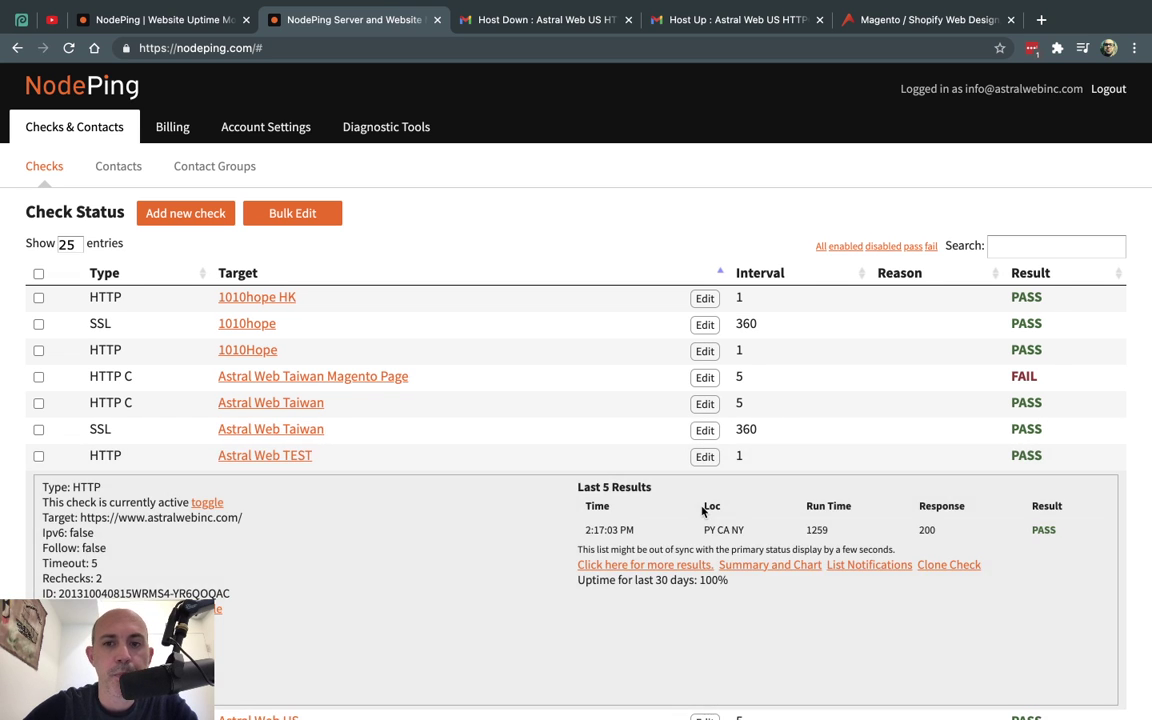
click(704, 456)
scroll(640, 500, down, 5)
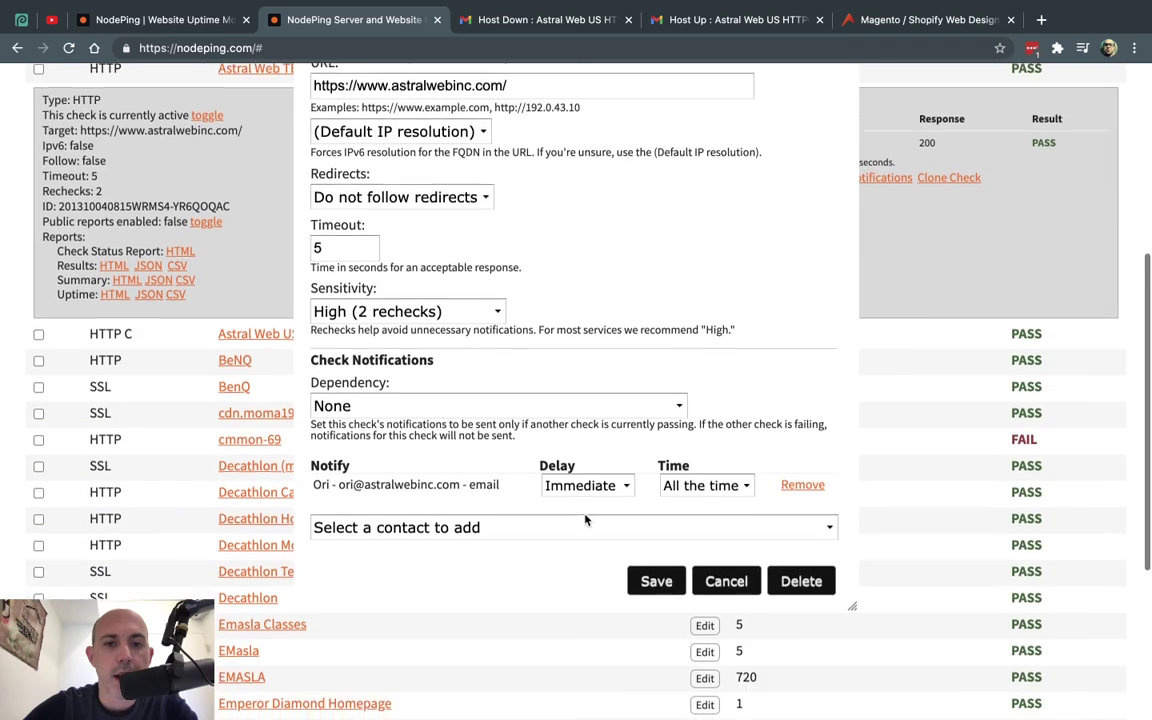
- Add a contact's SMS number to notifications, then remove it again
click(585, 527)
scroll(482, 445, down, 5)
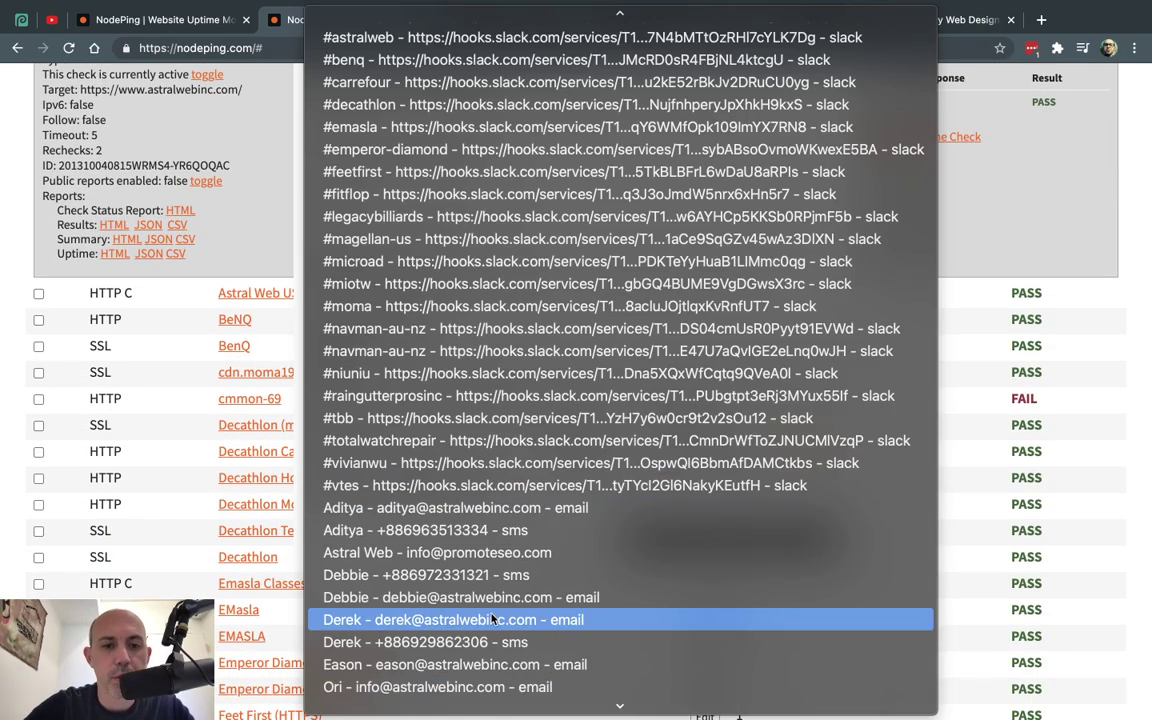
scroll(491, 618, down, 2)
click(441, 640)
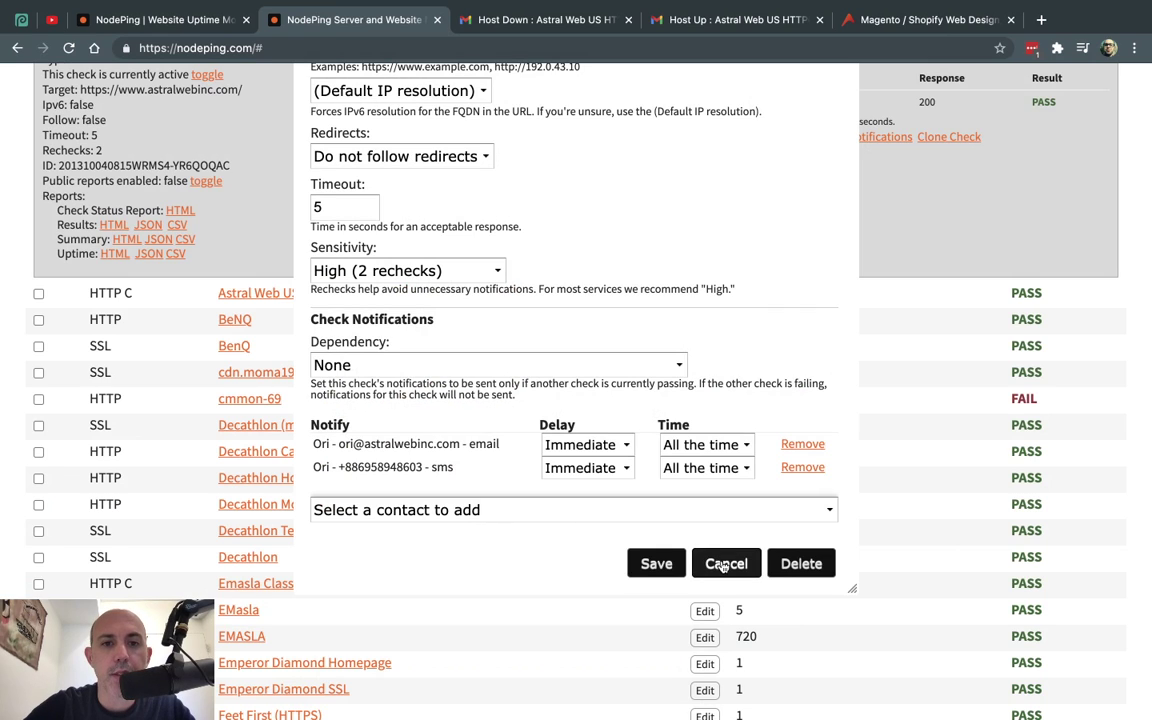
click(808, 468)
- Add Group: totalwatchrepair to the notify list and save the check
click(480, 486)
scroll(475, 540, down, 5)
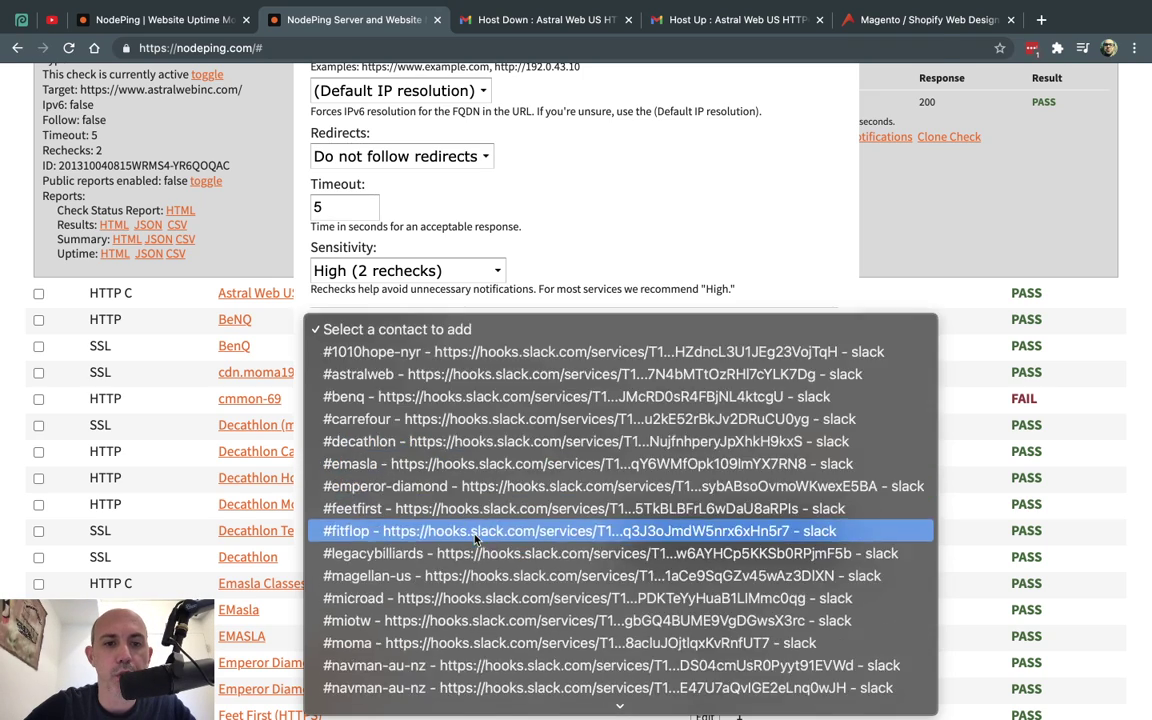
scroll(475, 540, down, 5)
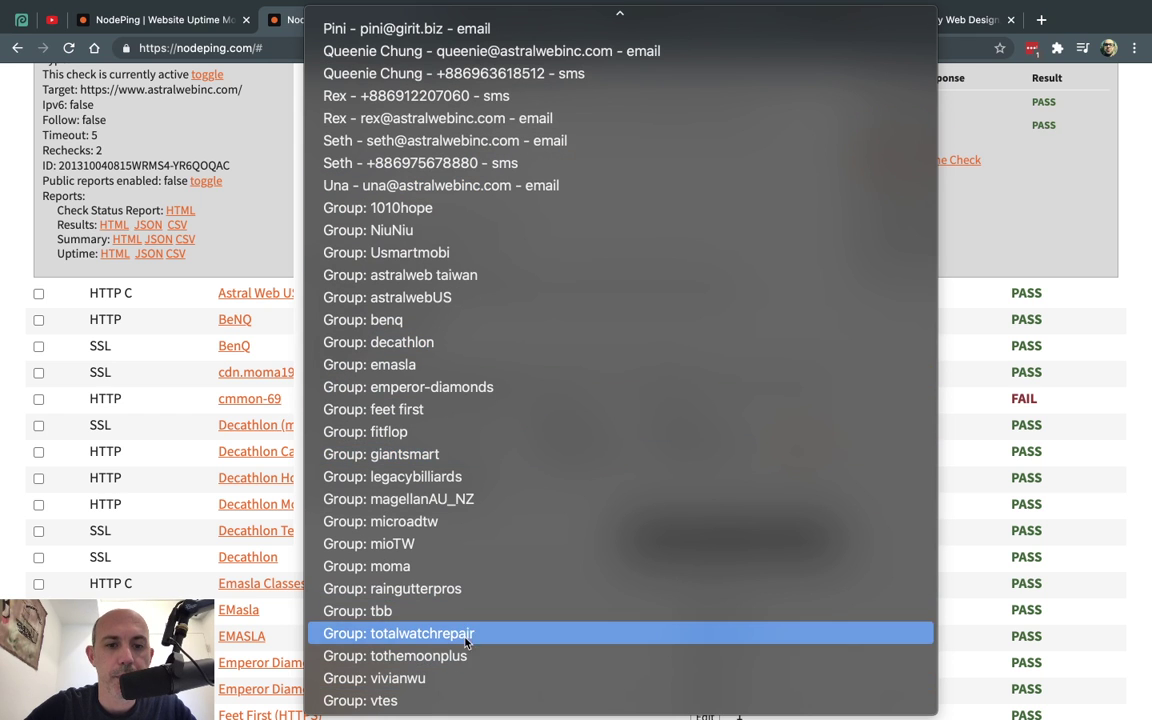
click(470, 634)
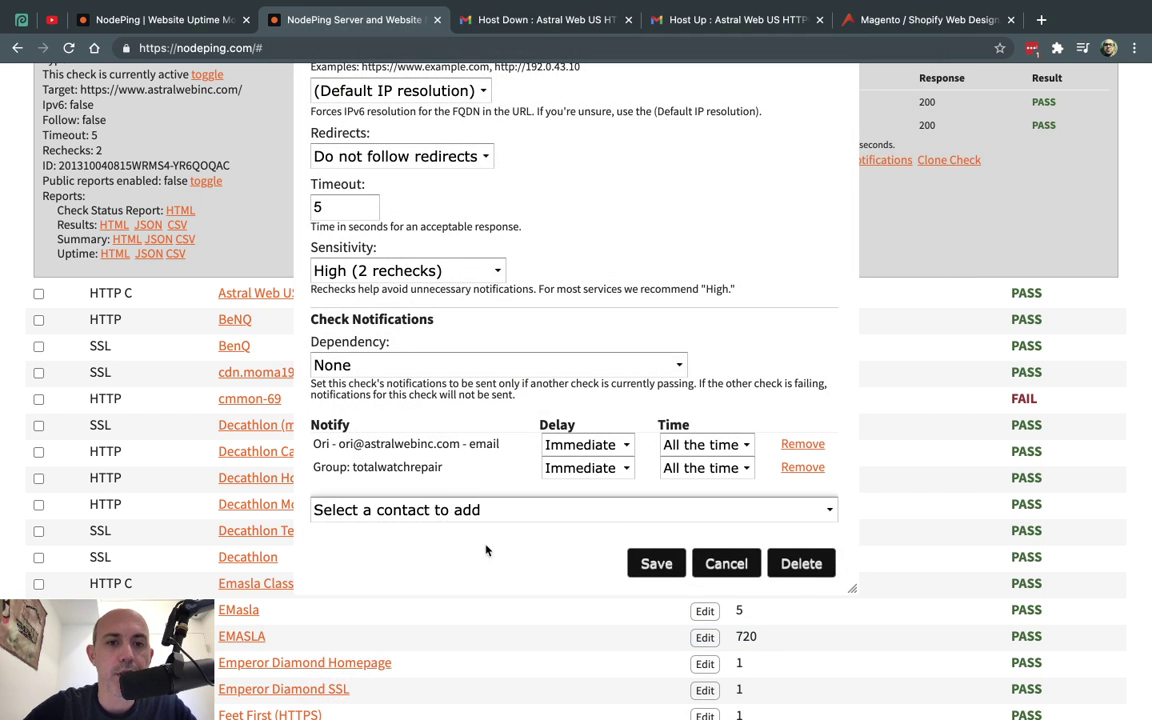
click(660, 563)
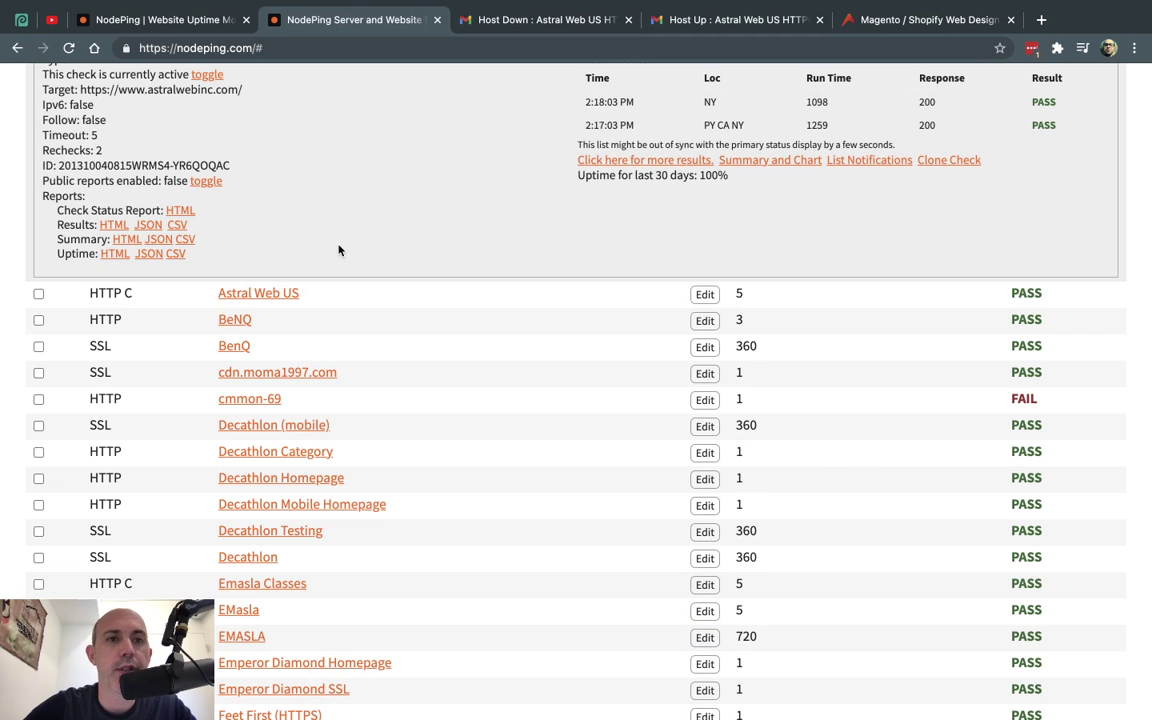
scroll(338, 250, down, 1)
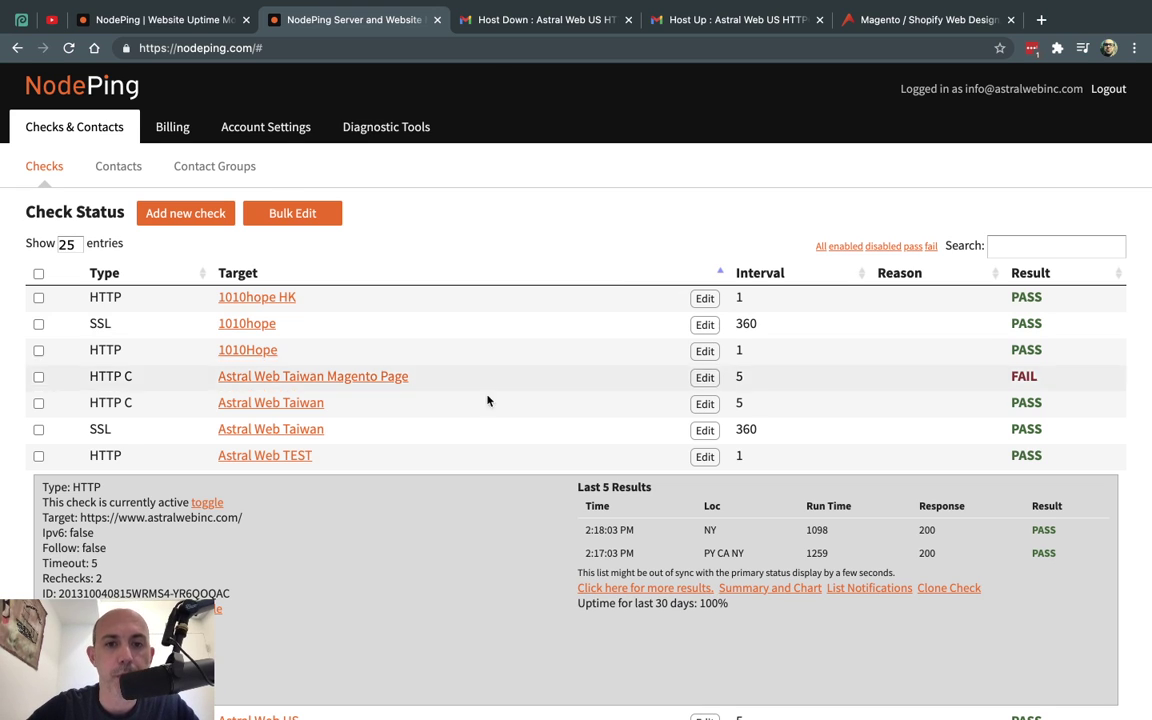
- Collapse the check details and create a check 'AW Homepage' with type HTTP Content
click(290, 455)
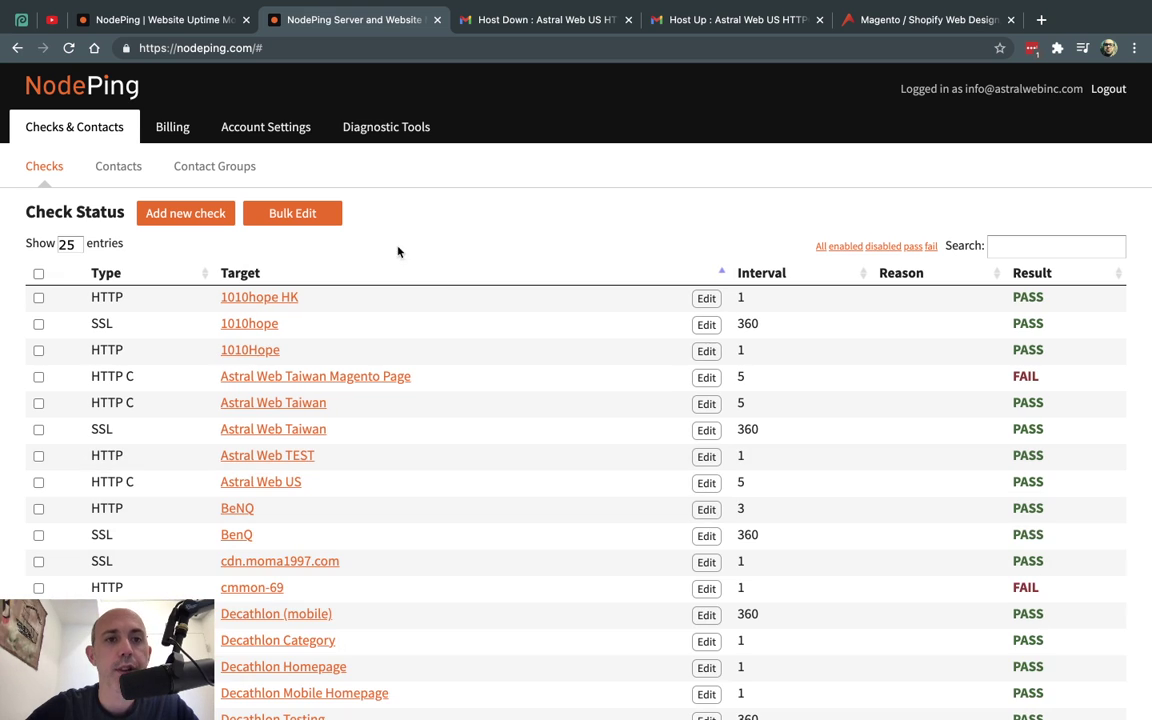
click(199, 215)
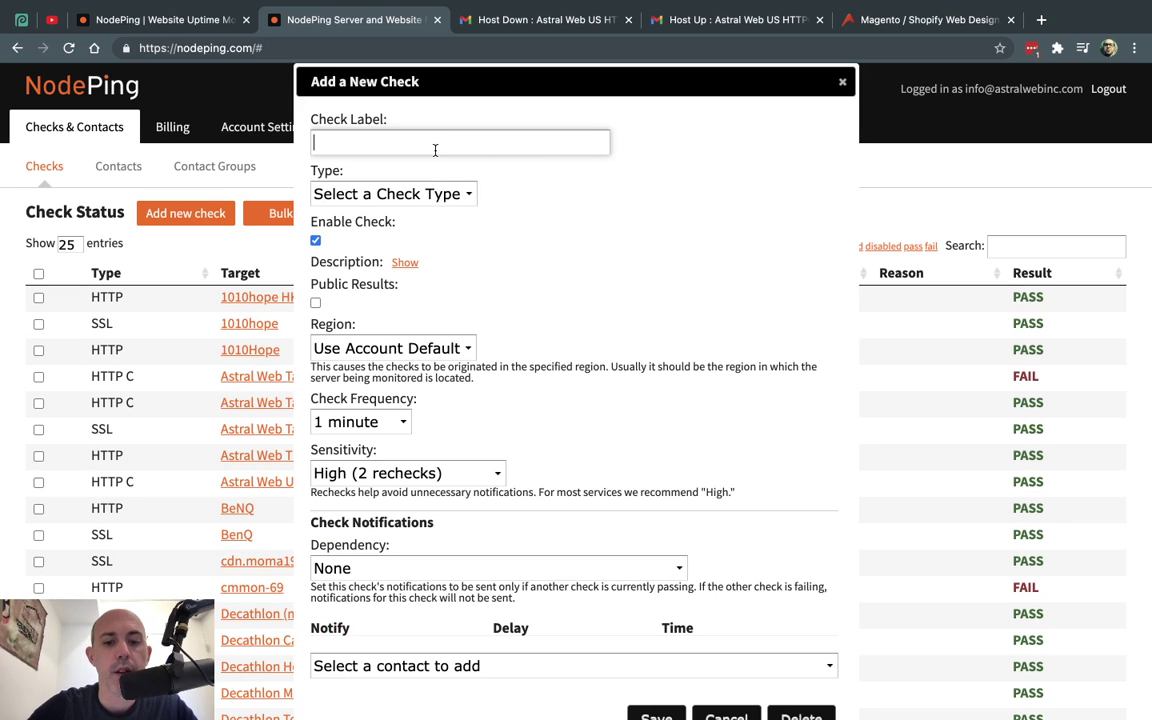
text(AW Homepage)
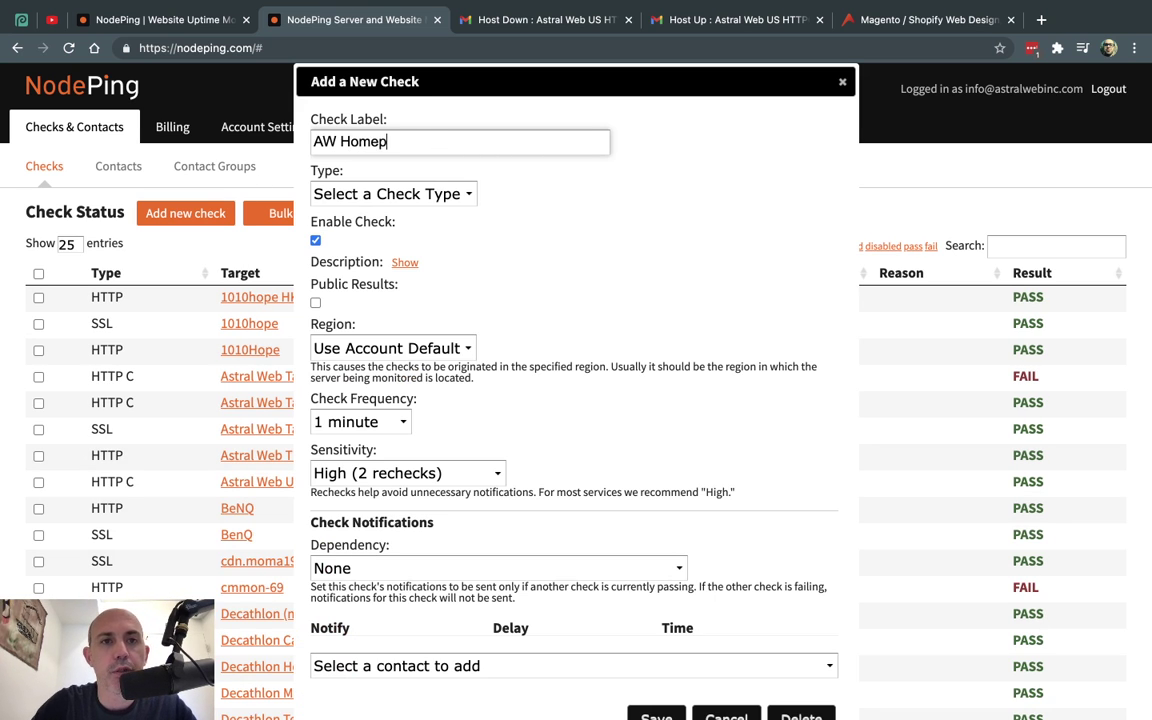
click(455, 196)
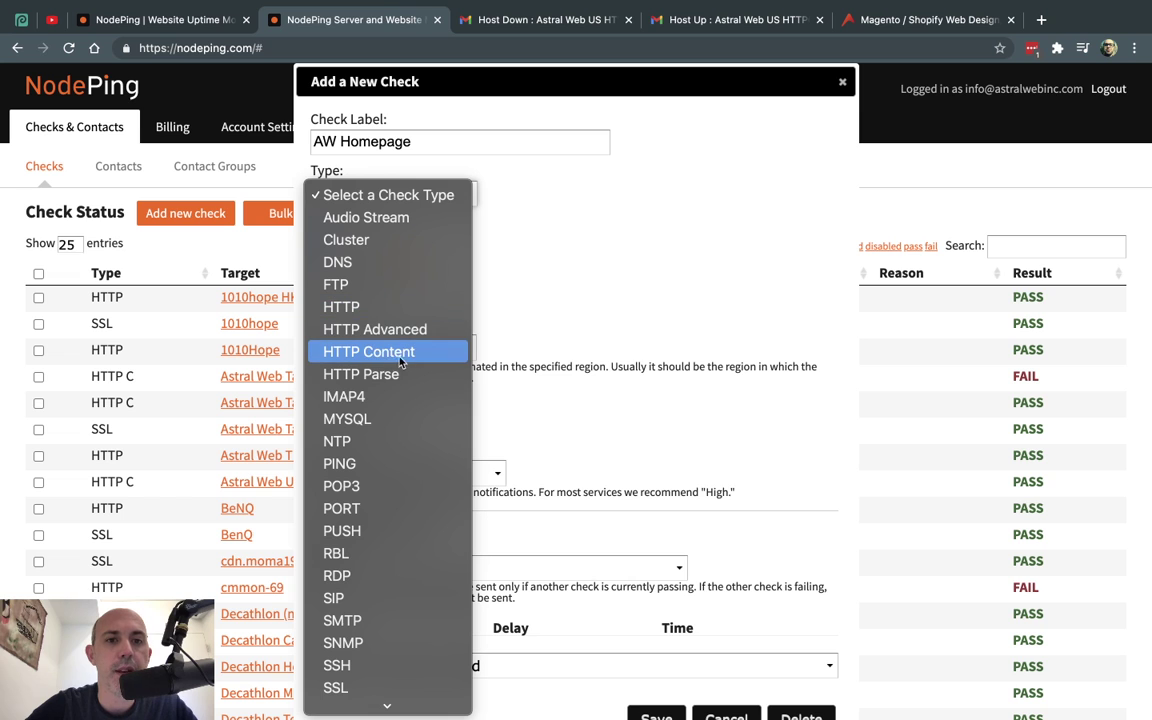
click(434, 352)
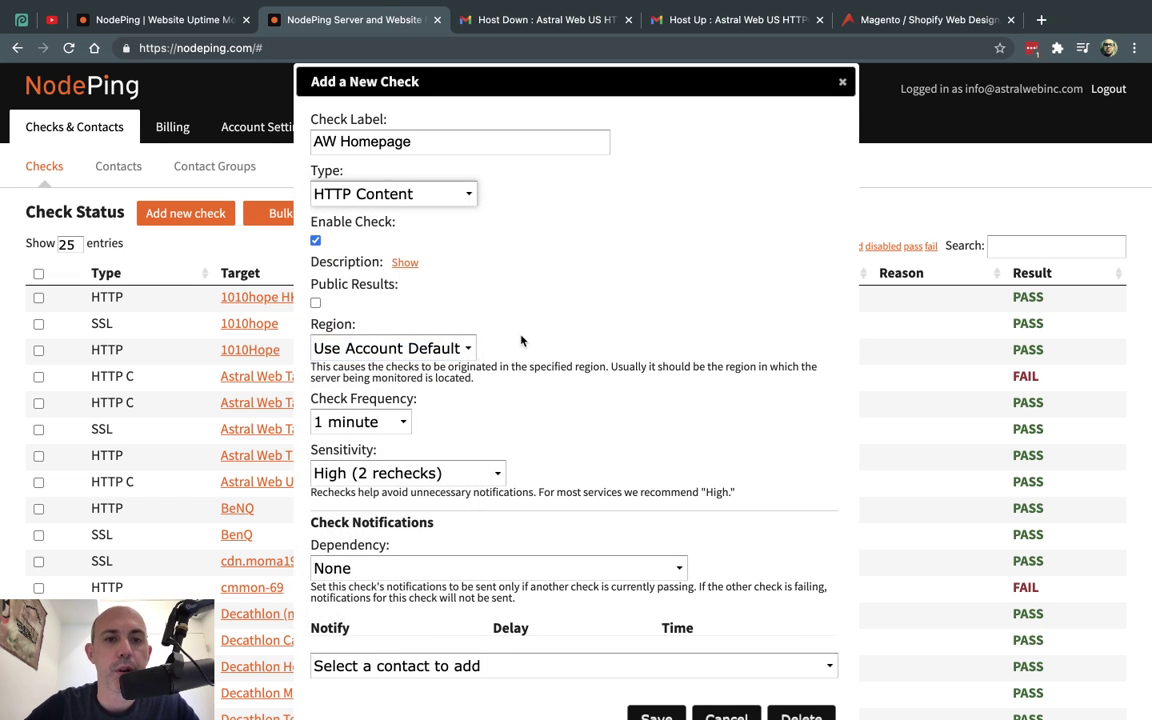
scroll(520, 340, down, 3)
- Select the word 'experienced' on the astralwebinc.com homepage
click(860, 19)
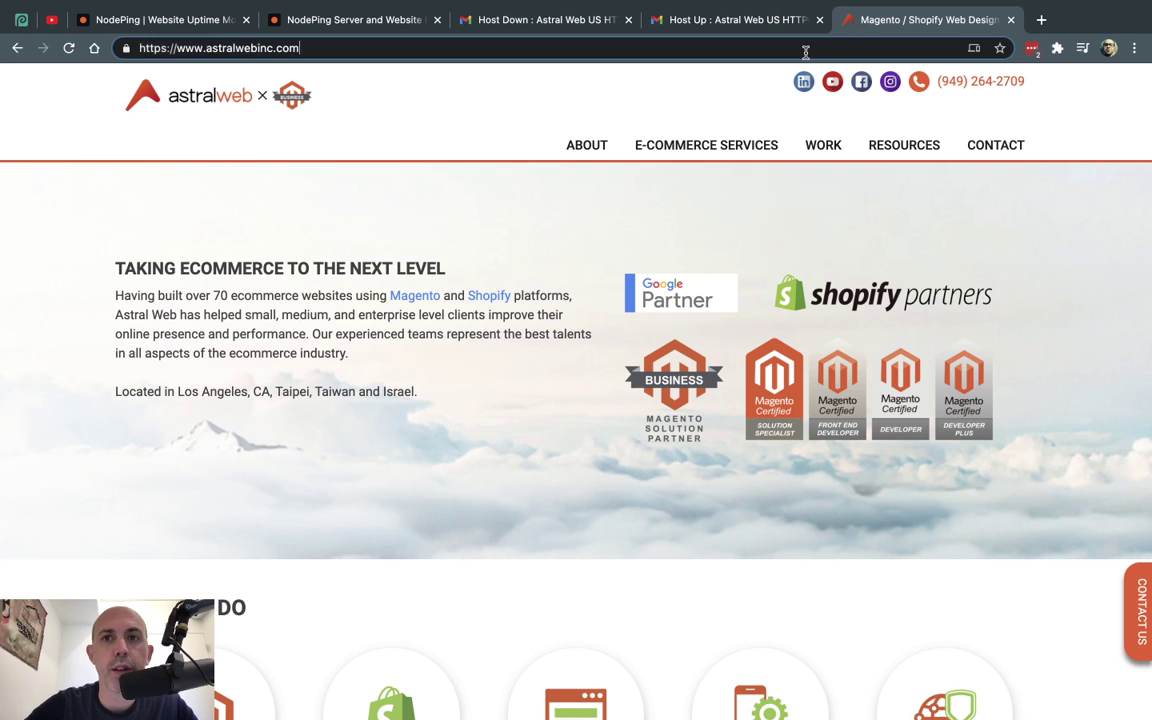
click(806, 51)
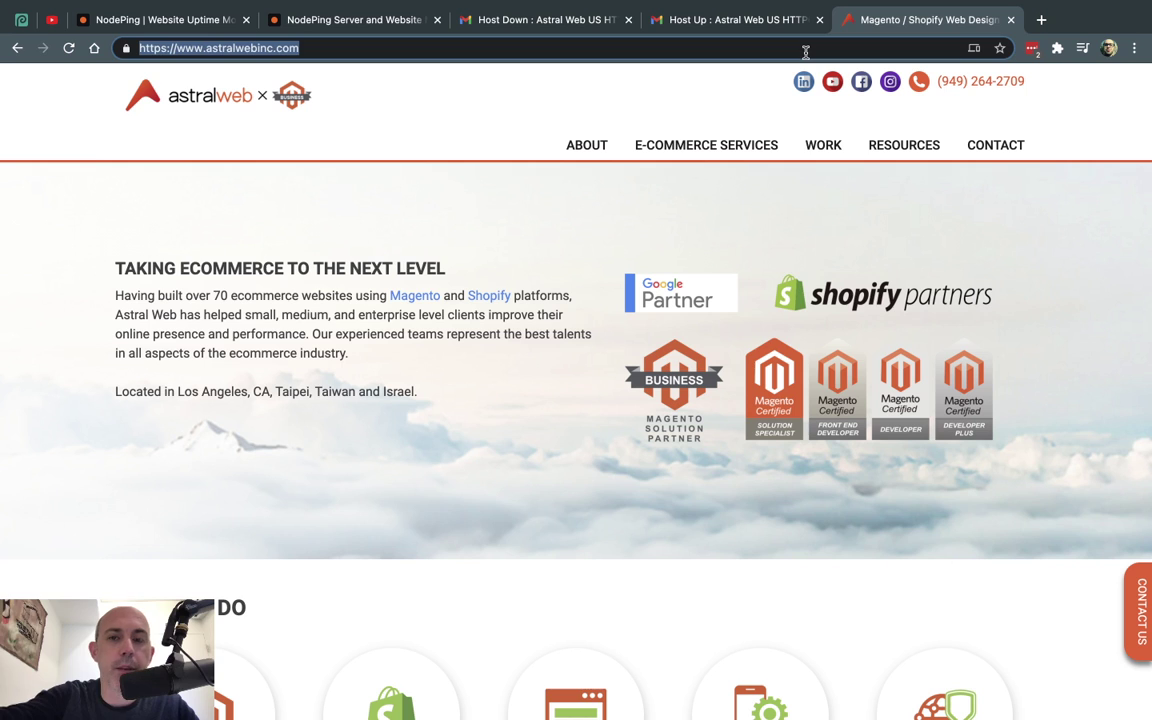
scroll(347, 313, down, 3)
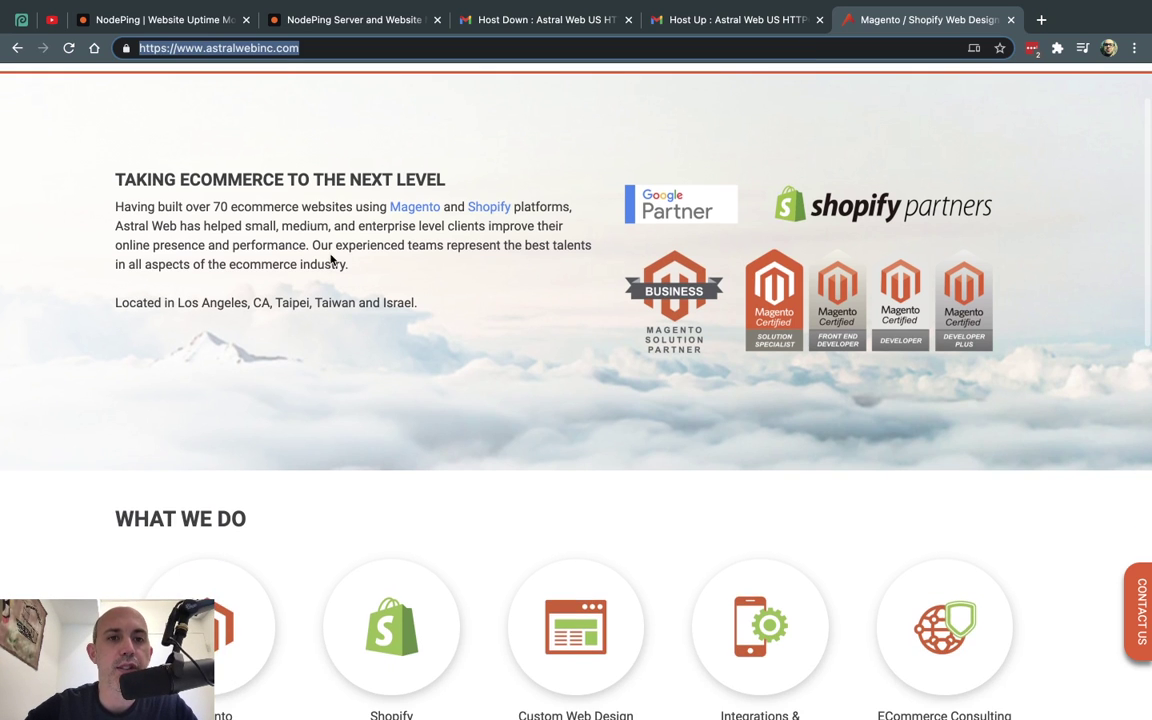
drag(336, 245, 404, 246)
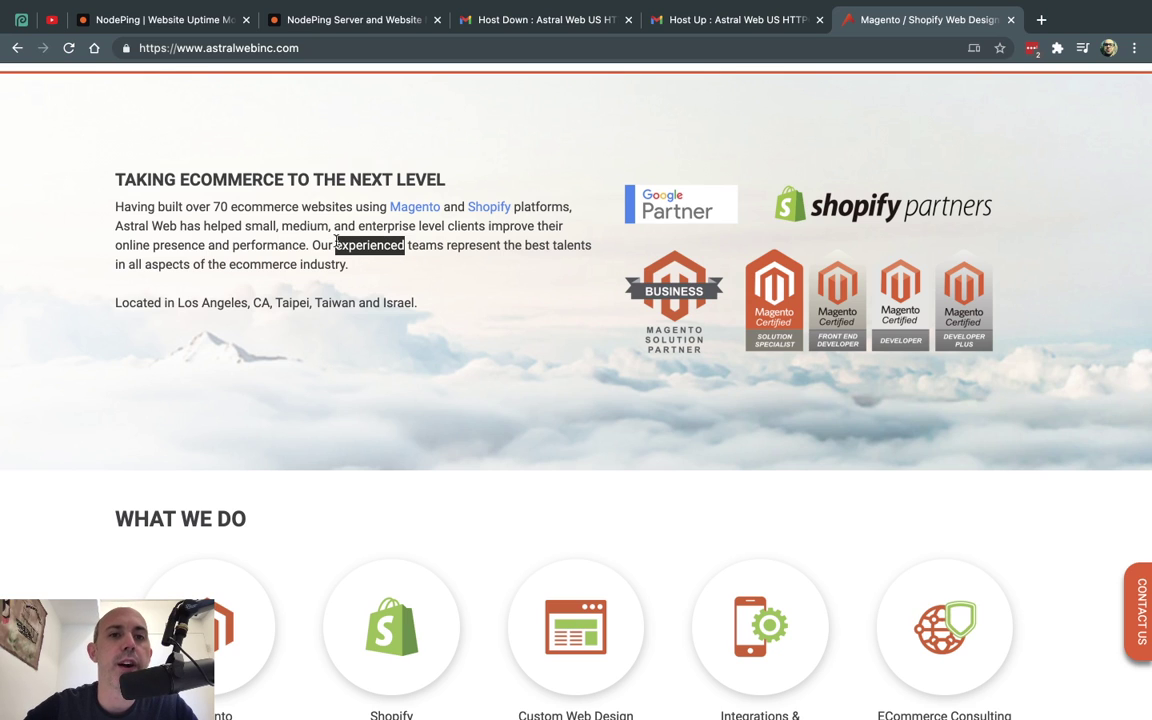
drag(314, 246, 405, 249)
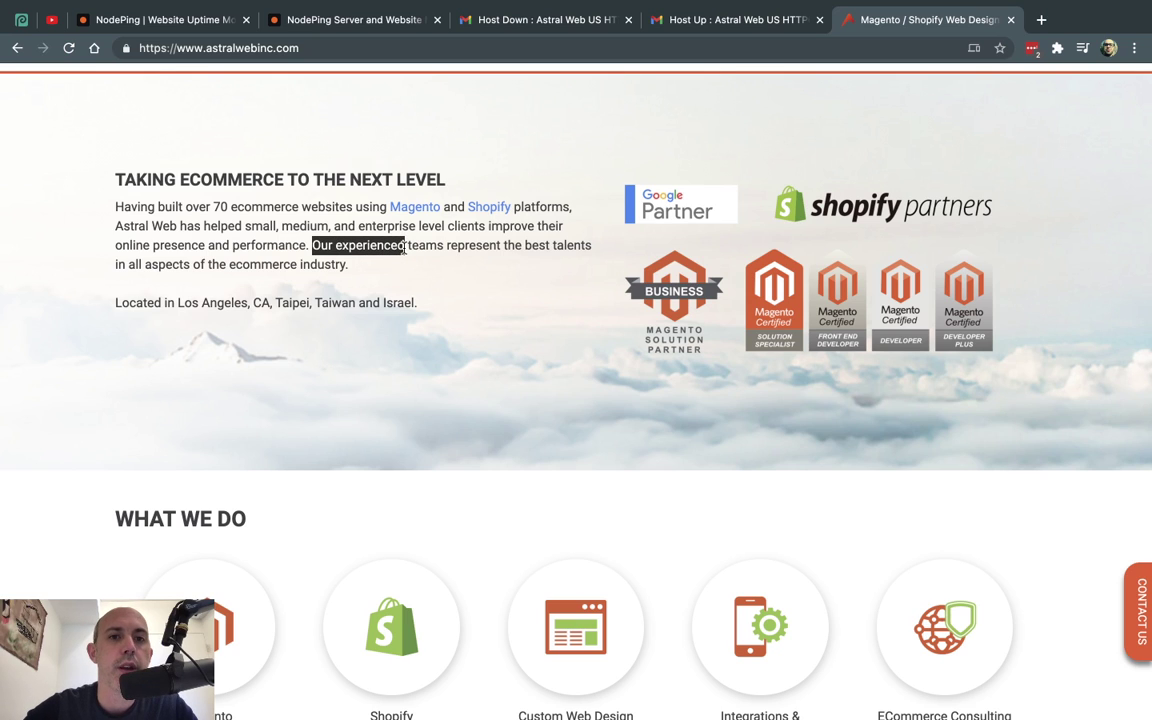
drag(335, 247, 405, 248)
key(ctrl+c)
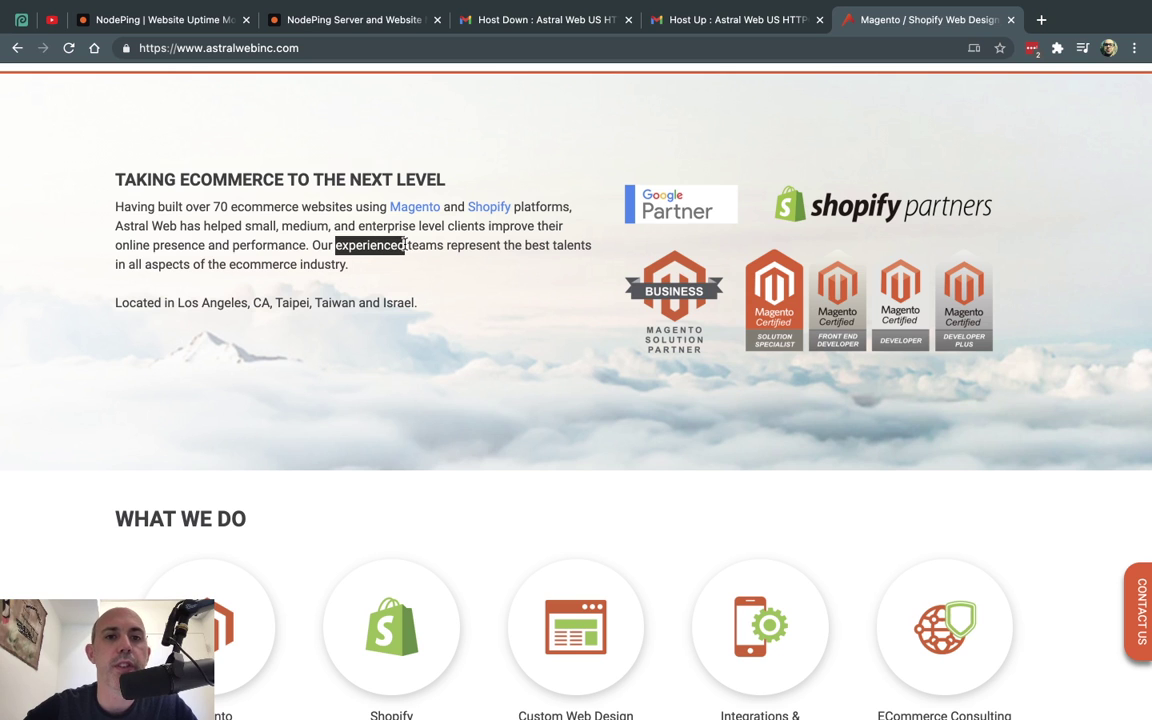
- Paste 'experienced' into the HTTP Content check's content string field
click(364, 27)
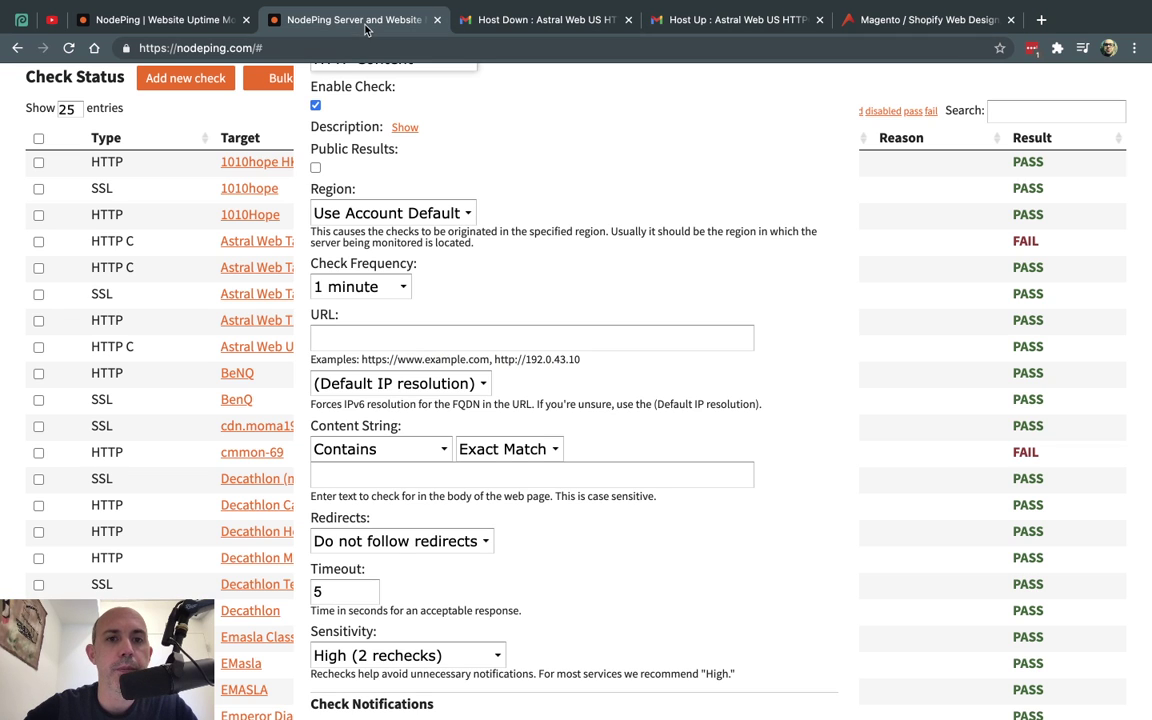
scroll(465, 382, down, 2)
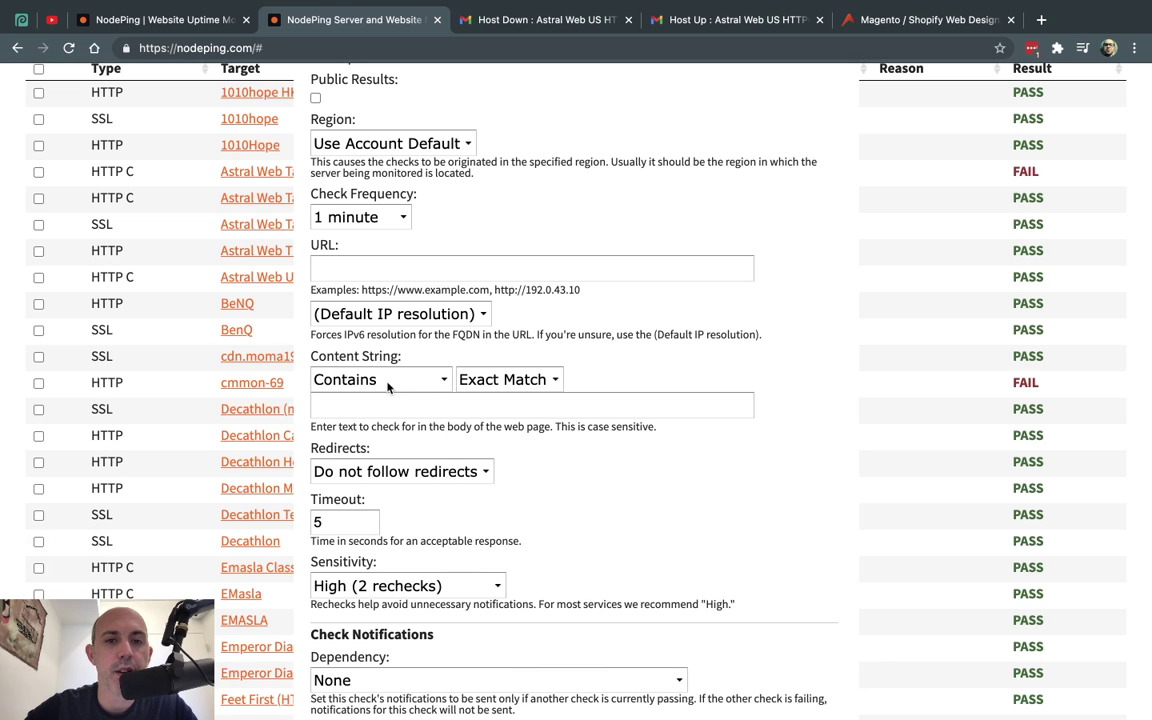
click(470, 406)
key(ctrl+v)
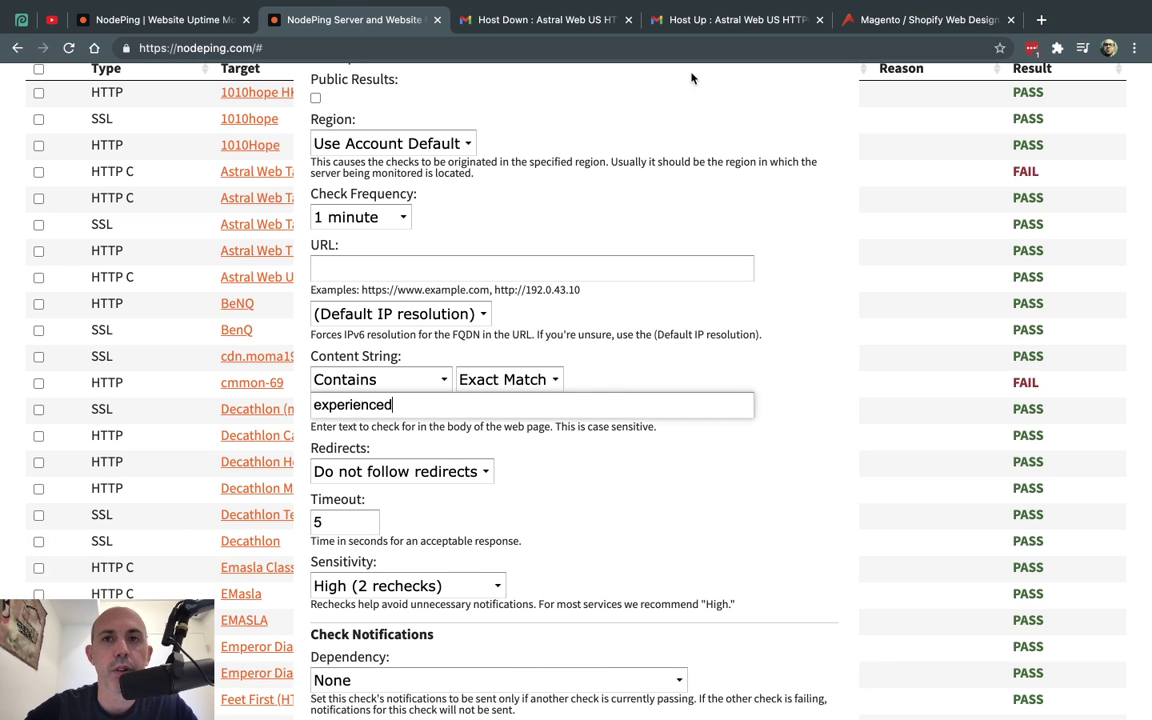
- Copy the homepage's address and paste it into the check's URL field
click(877, 22)
click(841, 48)
key(ctrl+c)
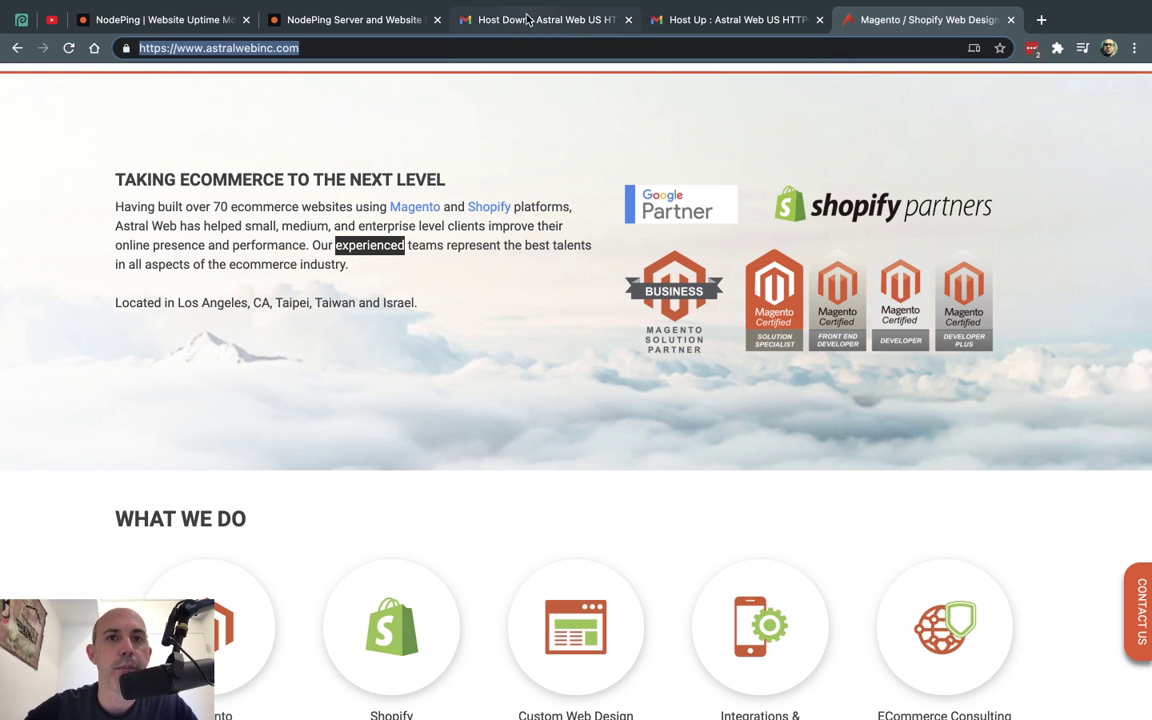
click(340, 19)
click(446, 268)
key(ctrl+v)
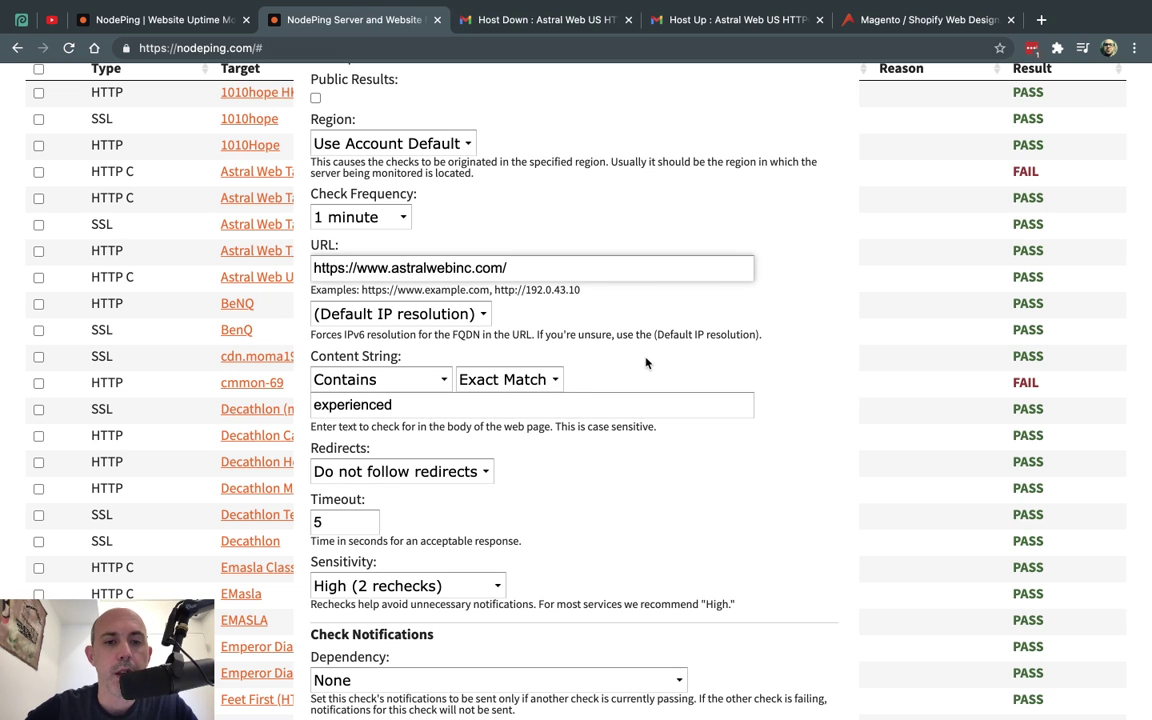
- Keep the string match at Contains, Exact Match, then cancel the form unsaved
scroll(646, 363, down, 5)
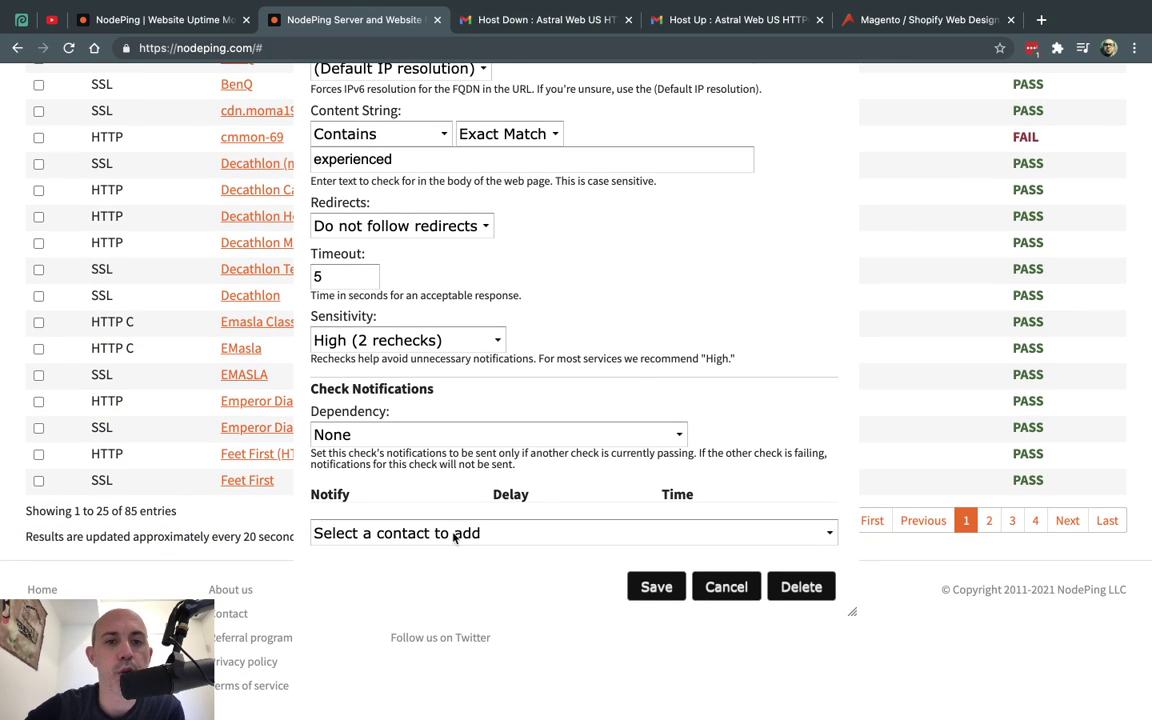
scroll(506, 520, up, 5)
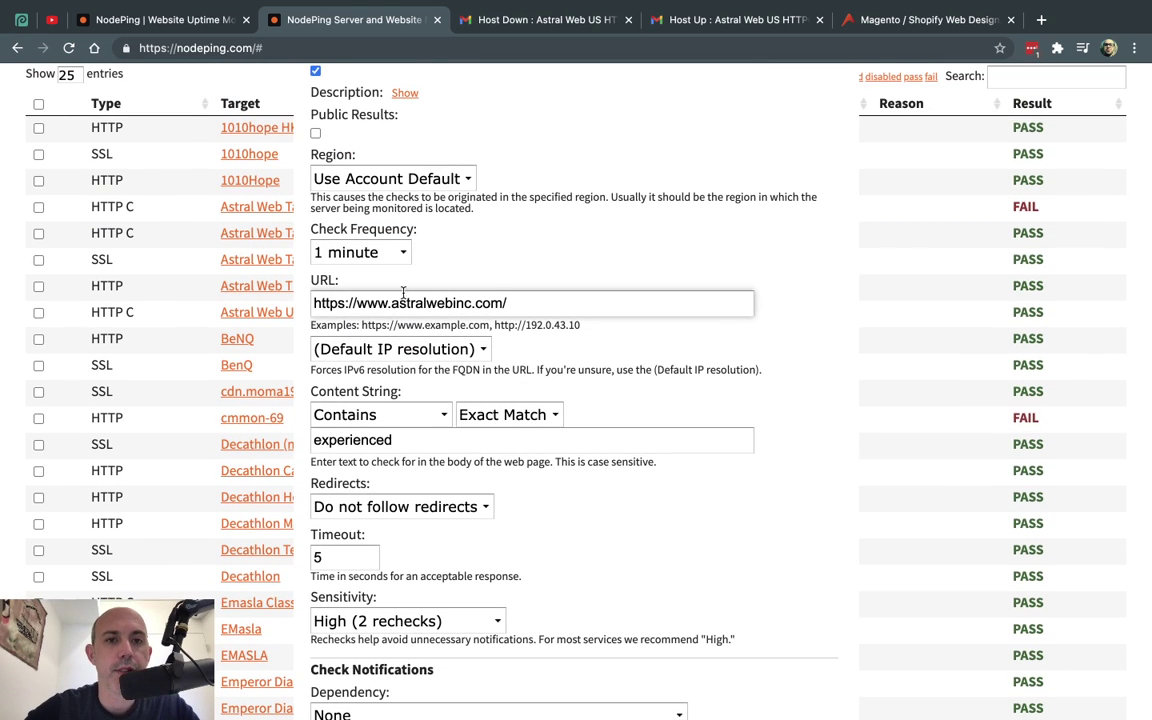
scroll(440, 320, down, 2)
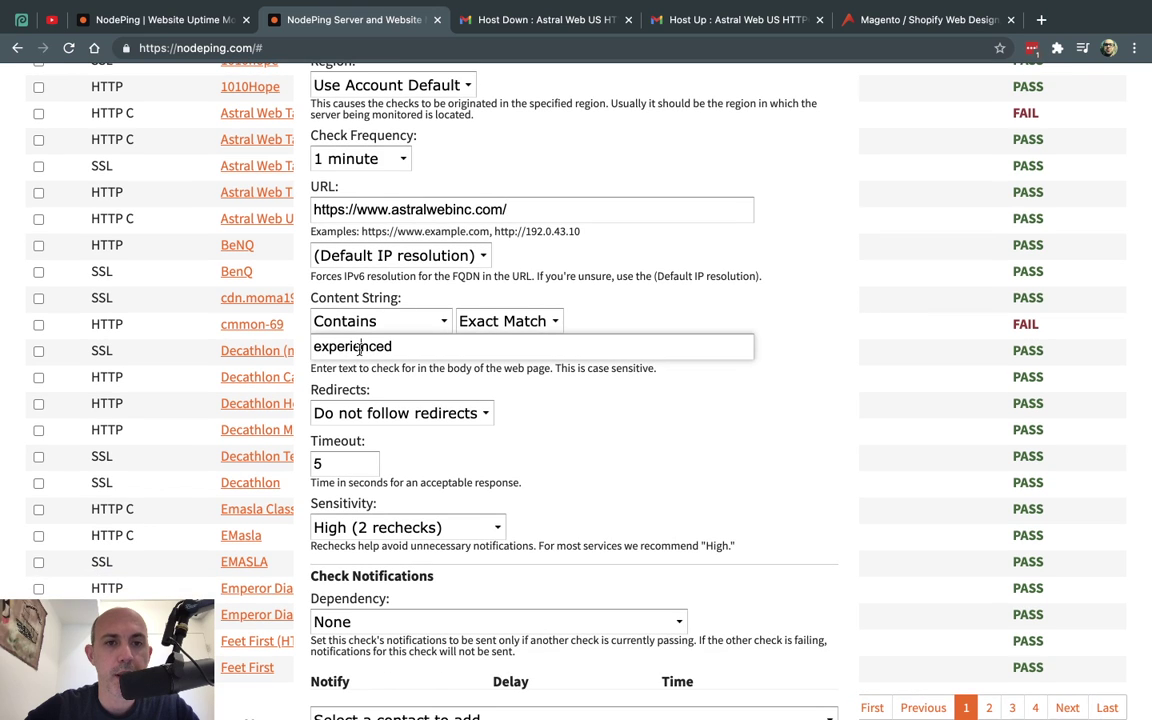
double_click(359, 347)
click(470, 321)
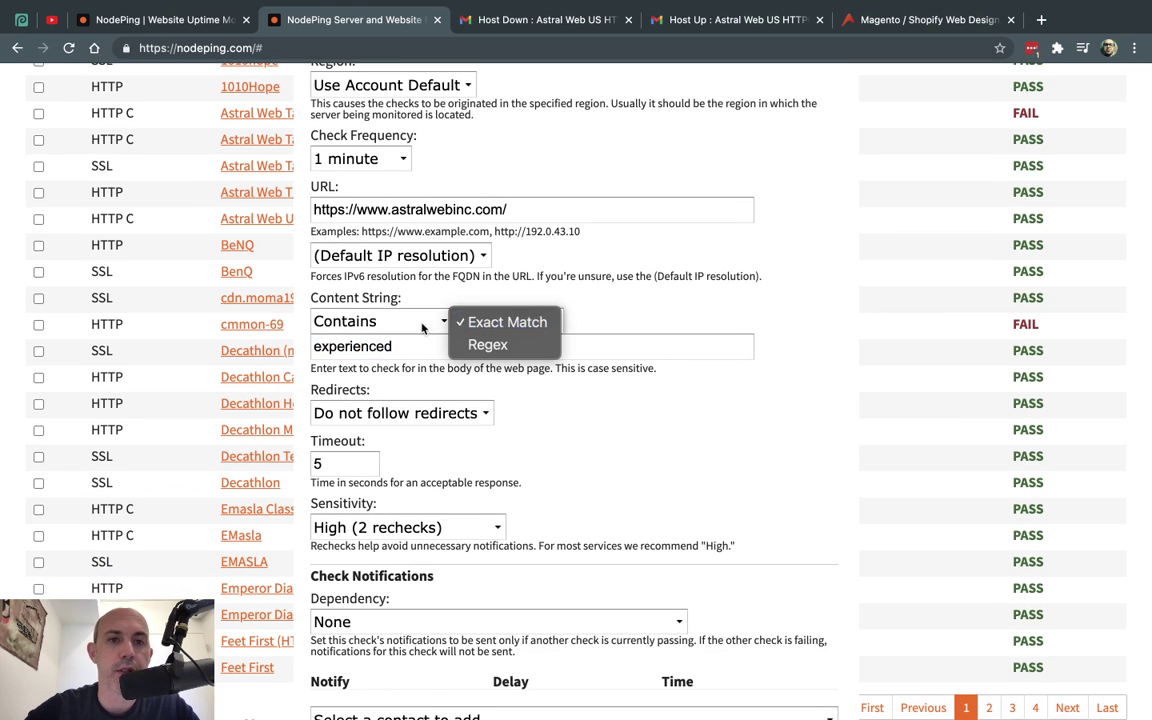
click(395, 322)
click(350, 322)
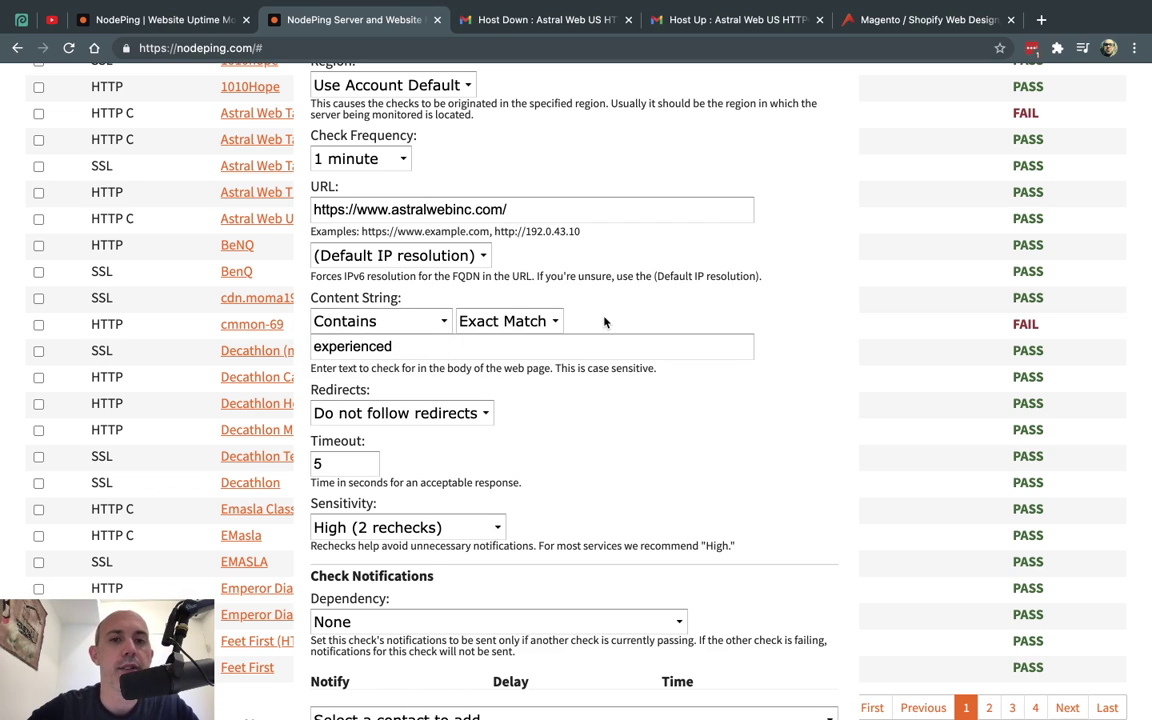
scroll(538, 394, down, 3)
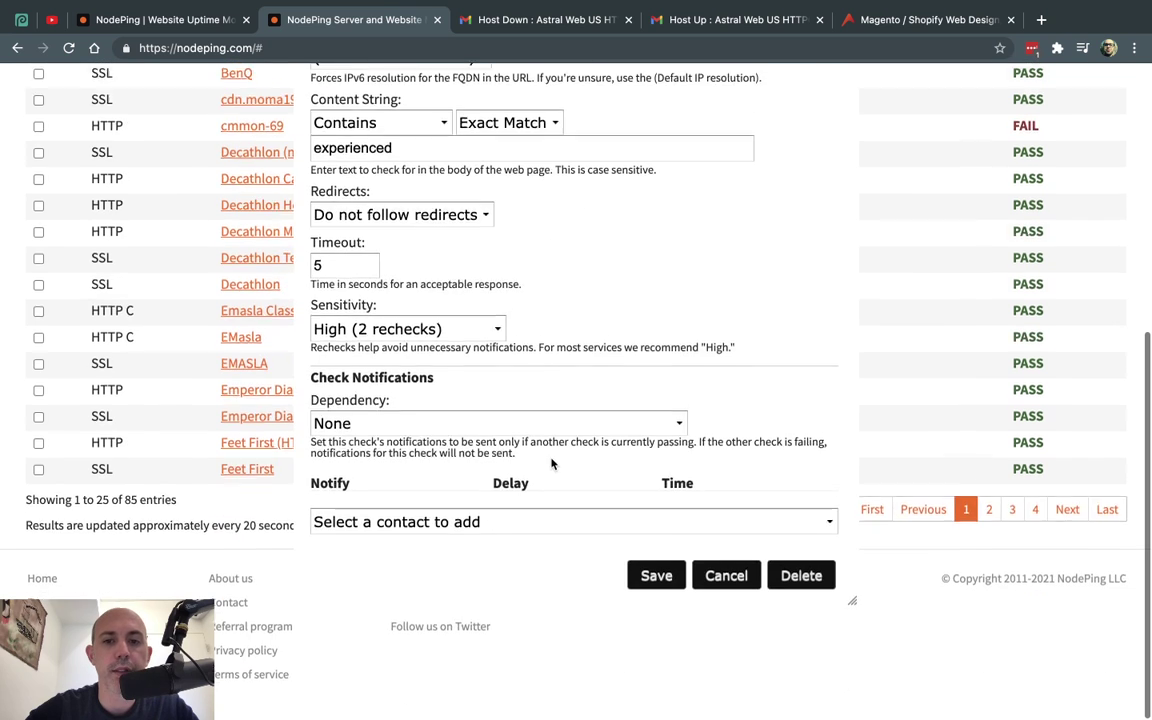
click(722, 586)
- Start a new NodePing check and set its type to SSL
scroll(505, 452, up, 1)
scroll(506, 452, up, 5)
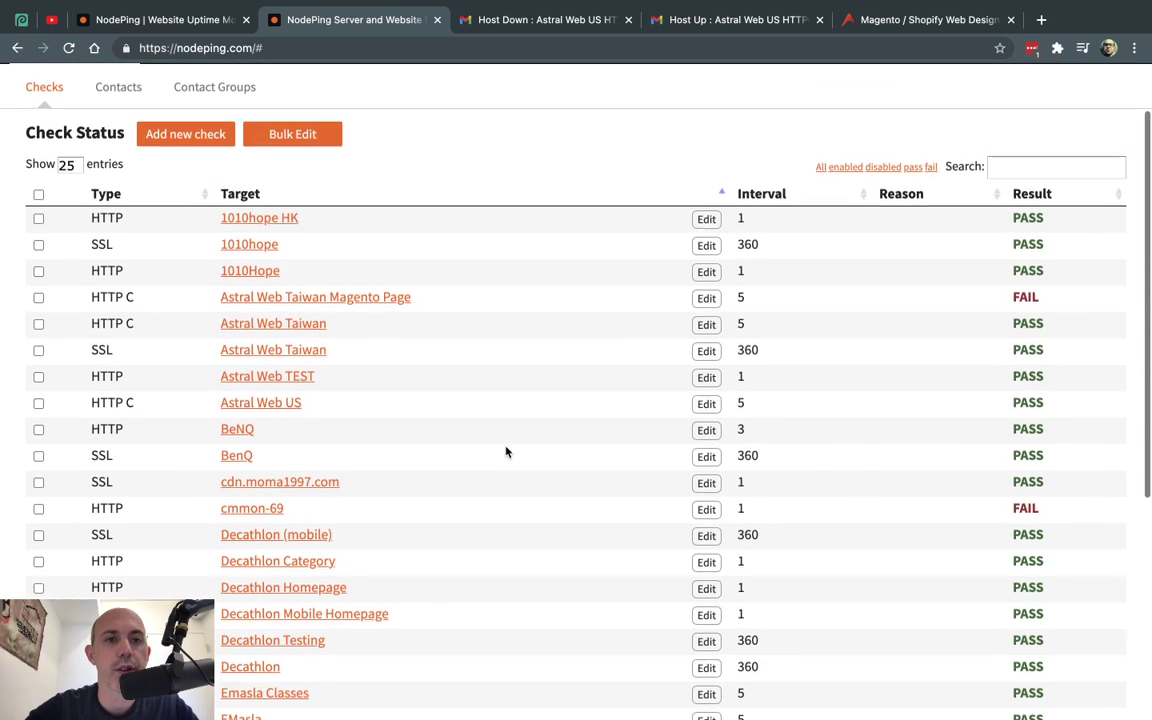
click(185, 142)
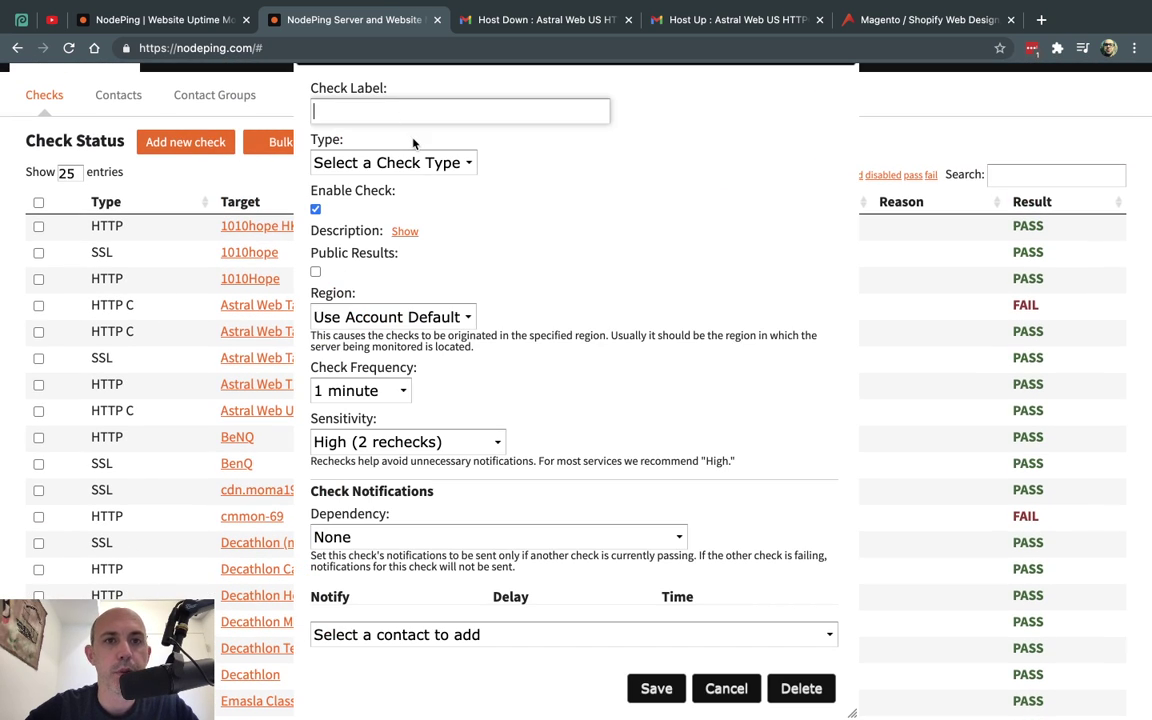
click(405, 162)
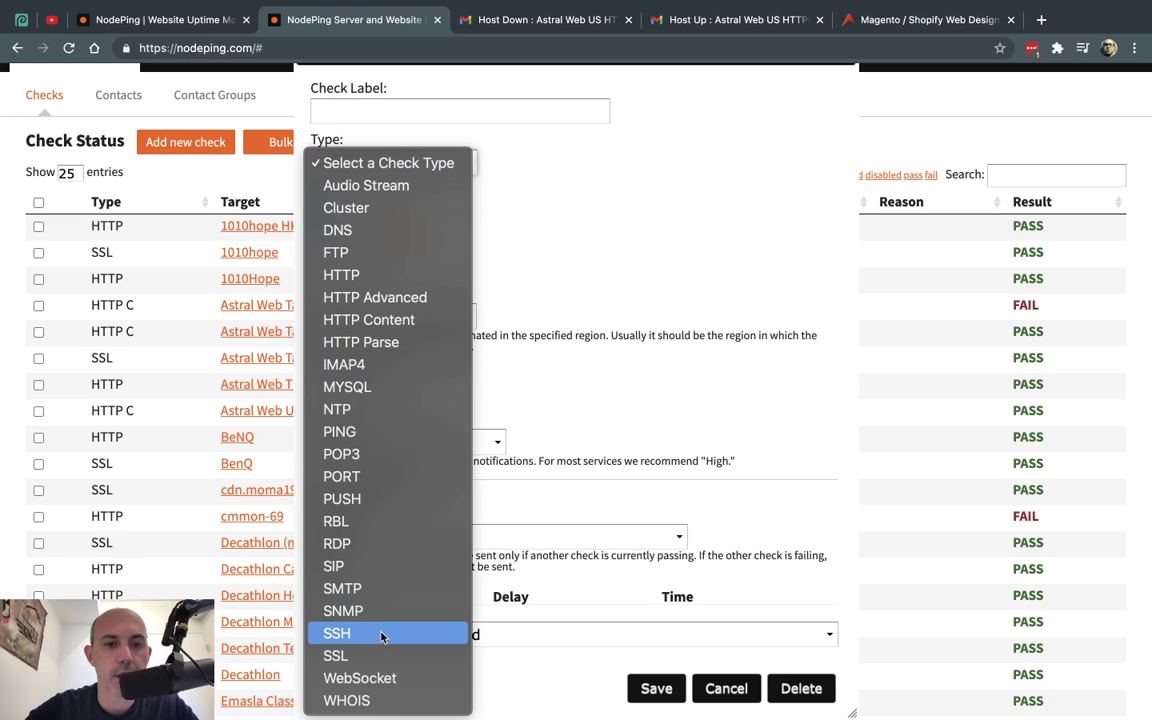
click(376, 655)
click(446, 112)
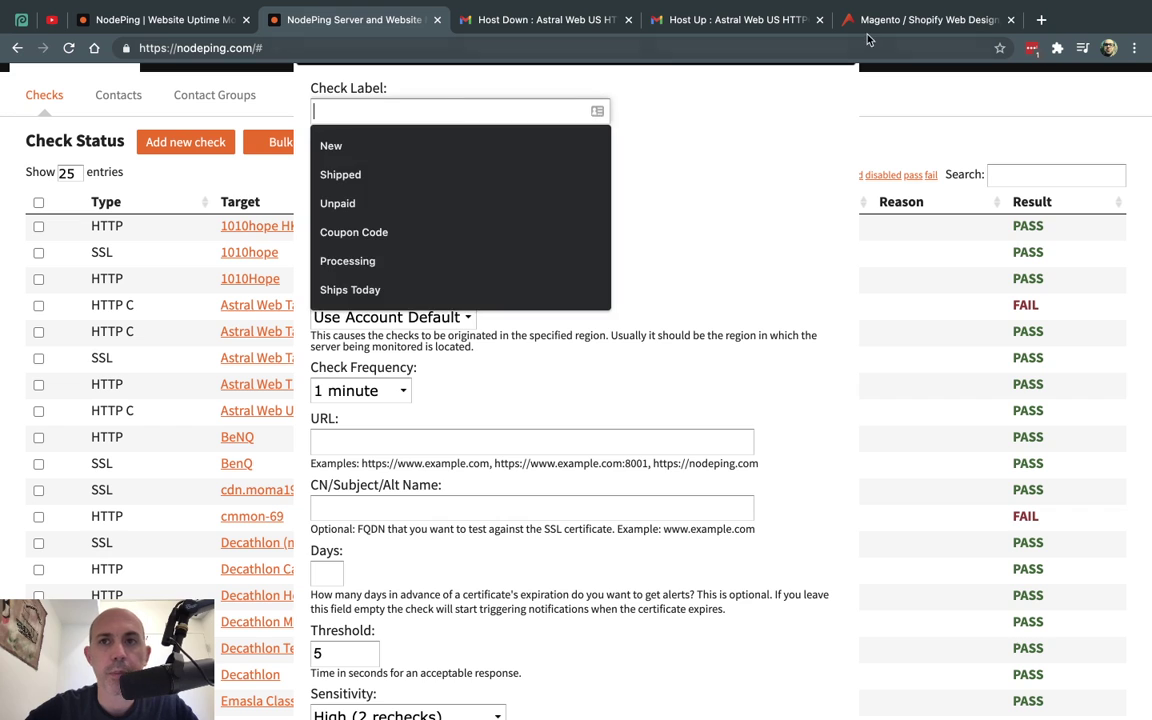
click(890, 20)
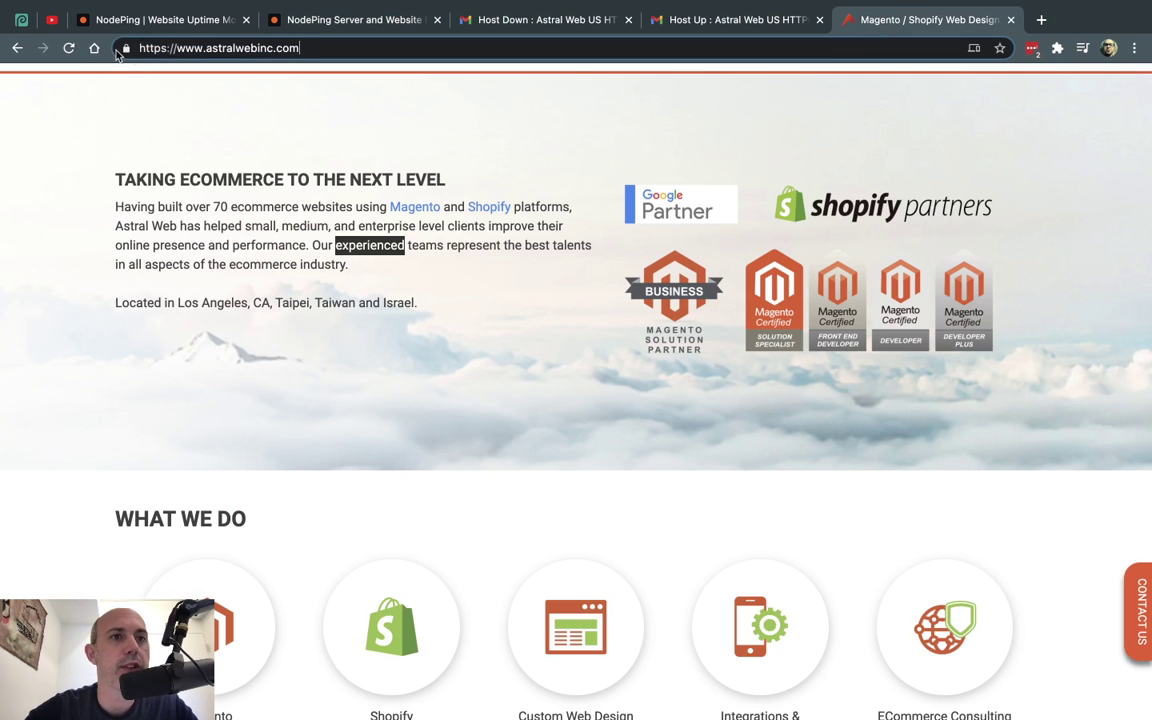
click(183, 47)
key(super+c)
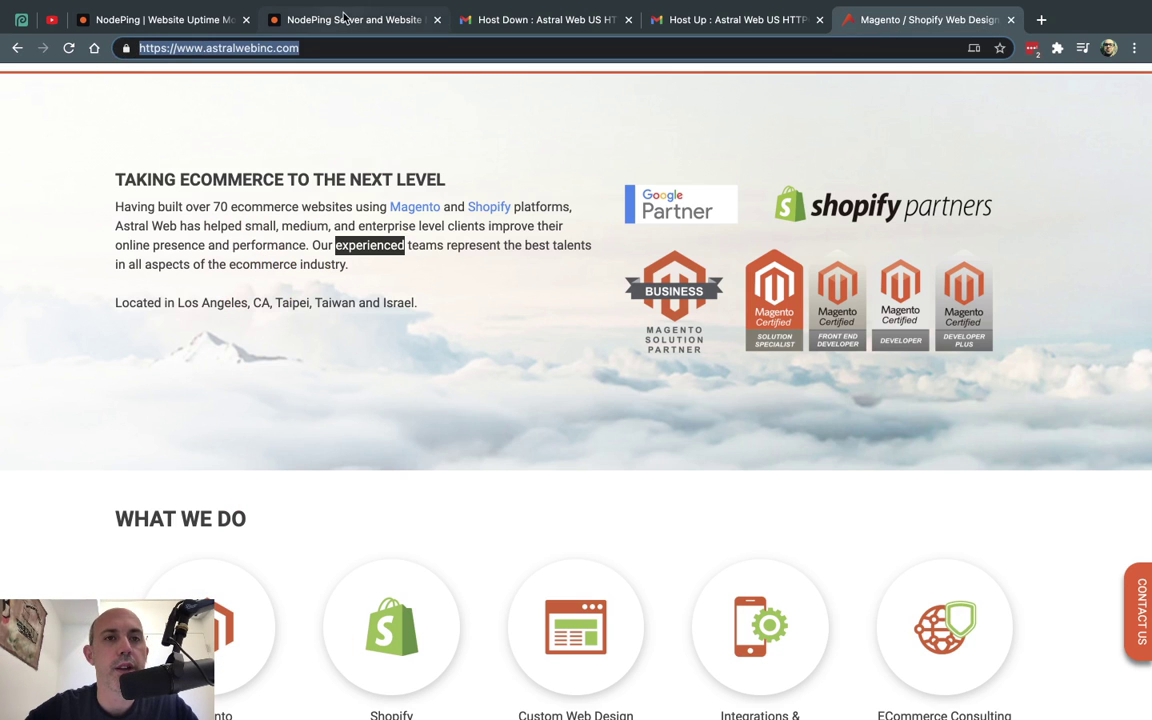
click(318, 20)
click(441, 436)
key(super+v)
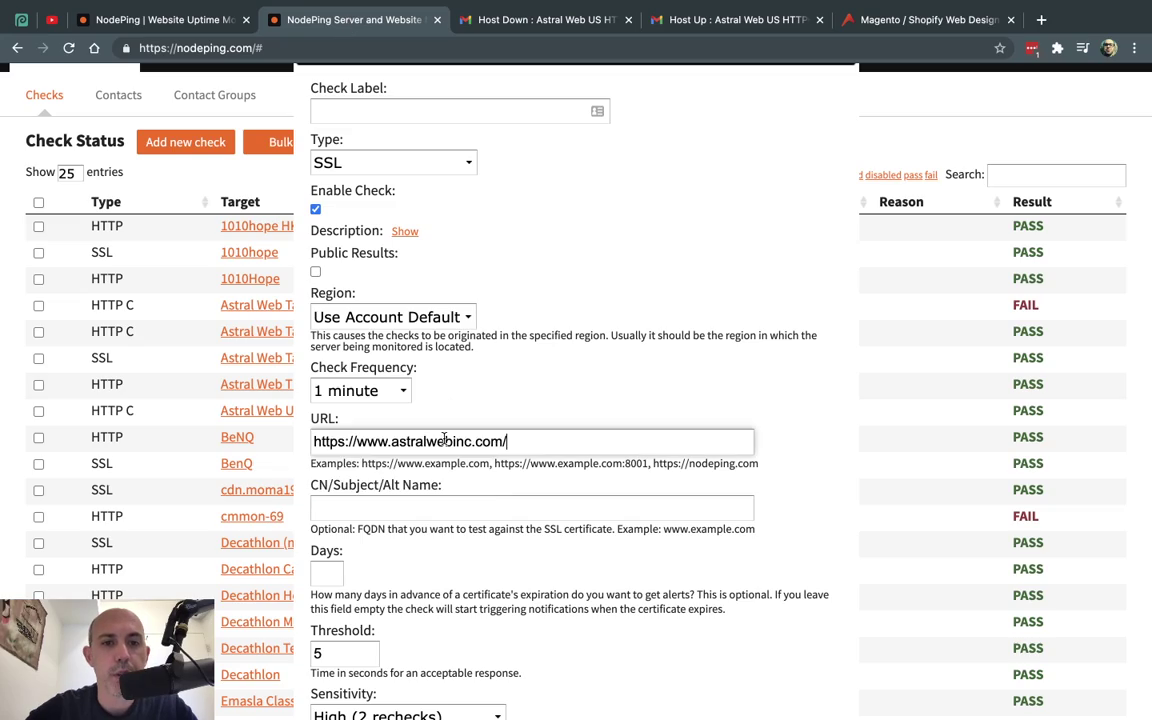
key(ctrl+Up)
key(ctrl+Up)
scroll(445, 443, down, 5)
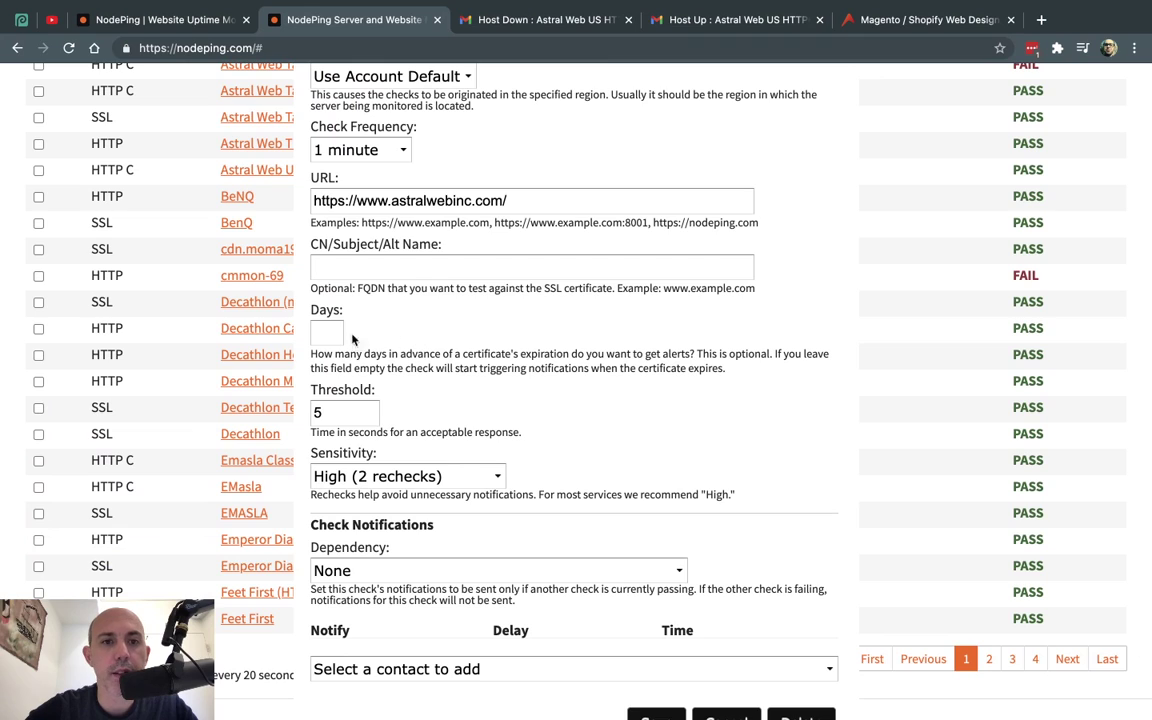
- Enter 30 in the Days field and confirm the check type remains SSL
click(332, 334)
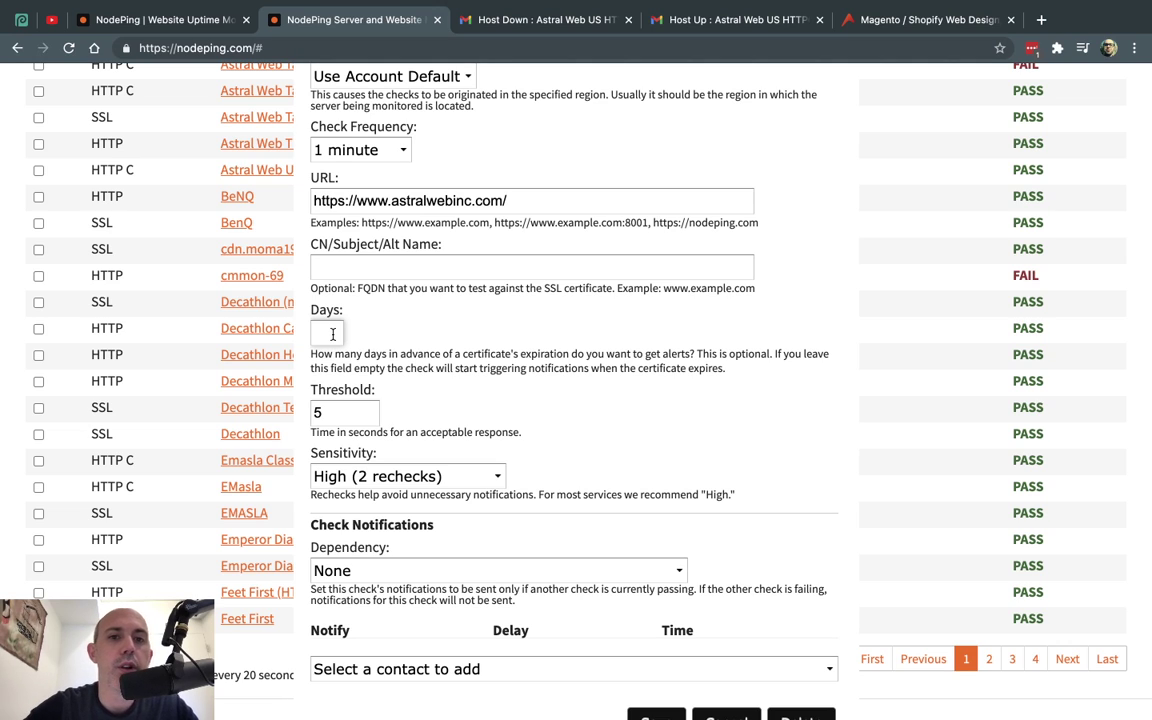
click(336, 332)
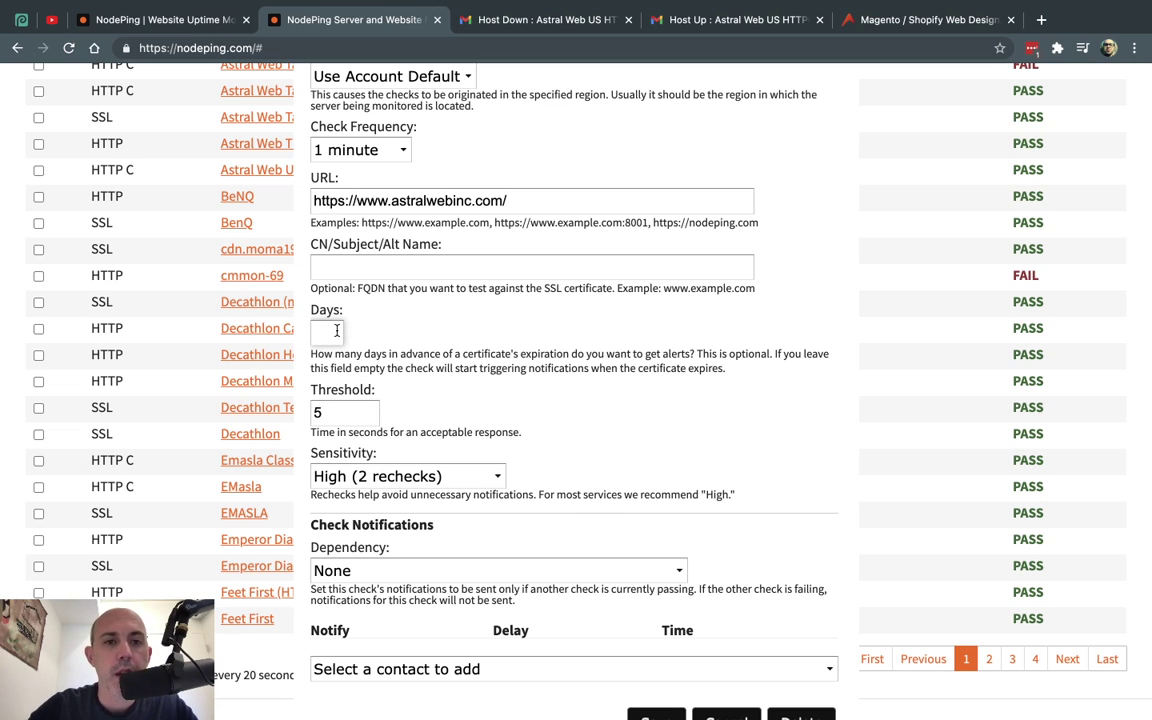
text(30)
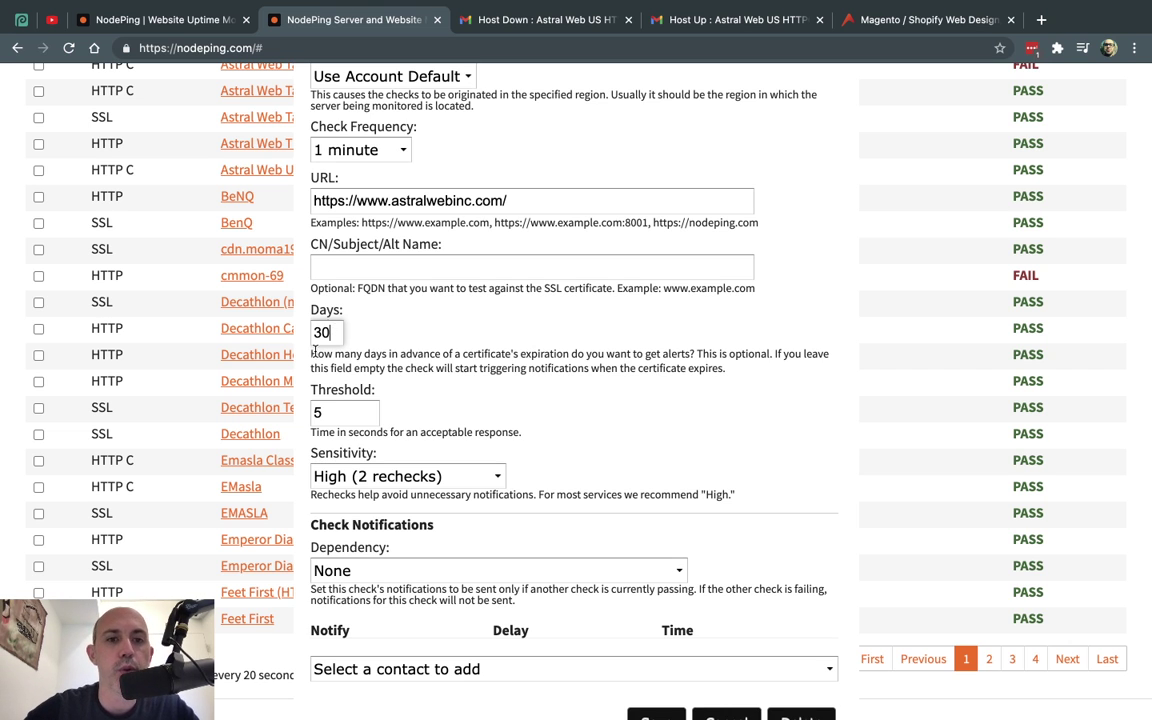
scroll(440, 393, up, 3)
scroll(440, 393, down, 1)
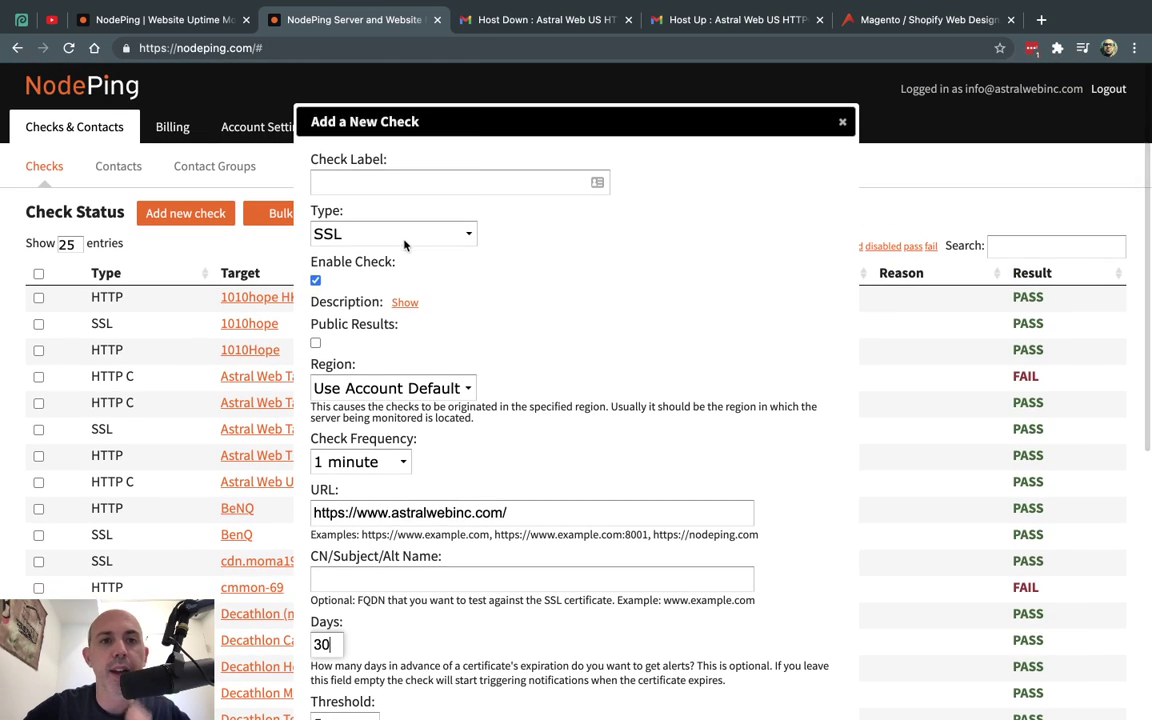
click(362, 232)
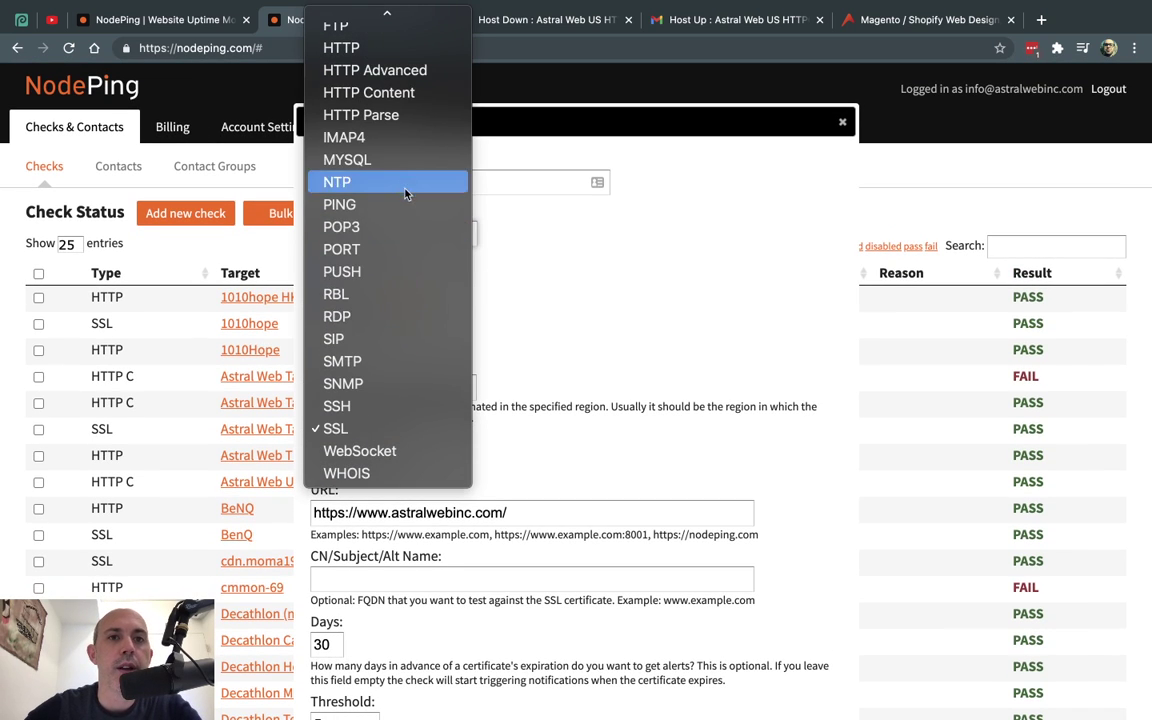
click(561, 365)
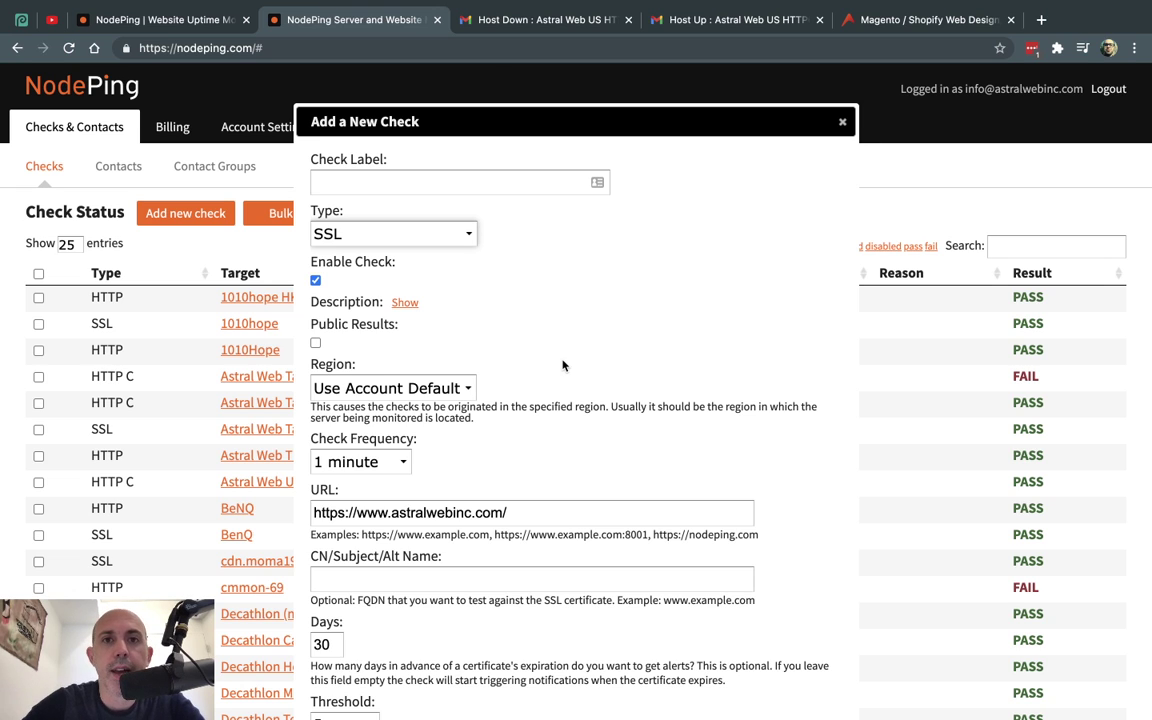
- In the Host Down email, highlight the Astral Web US HTTPCONTENT subject, failure message and down time
click(540, 20)
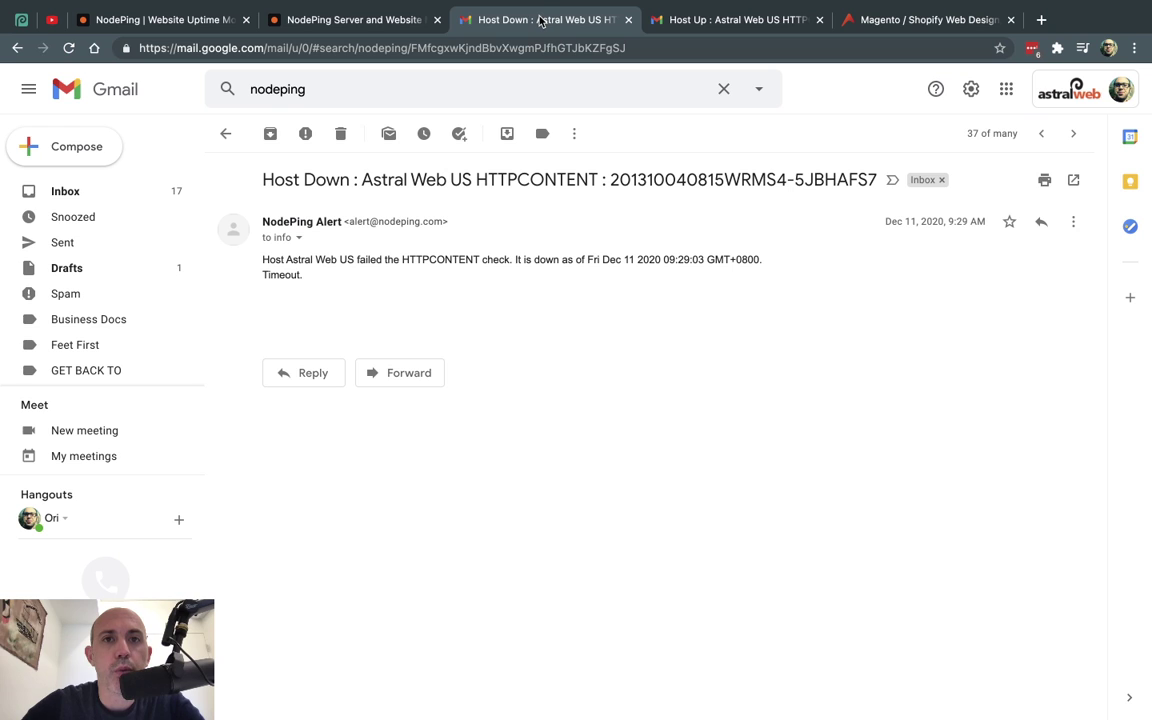
drag(340, 181, 671, 182)
click(673, 183)
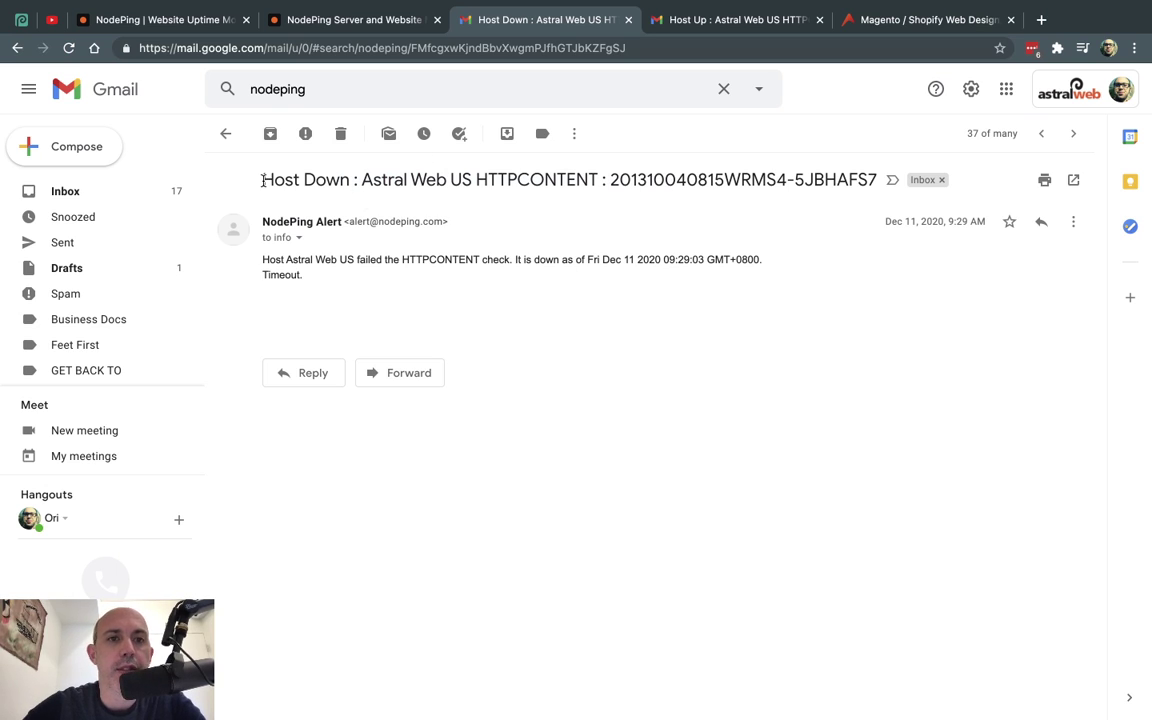
drag(262, 181, 548, 181)
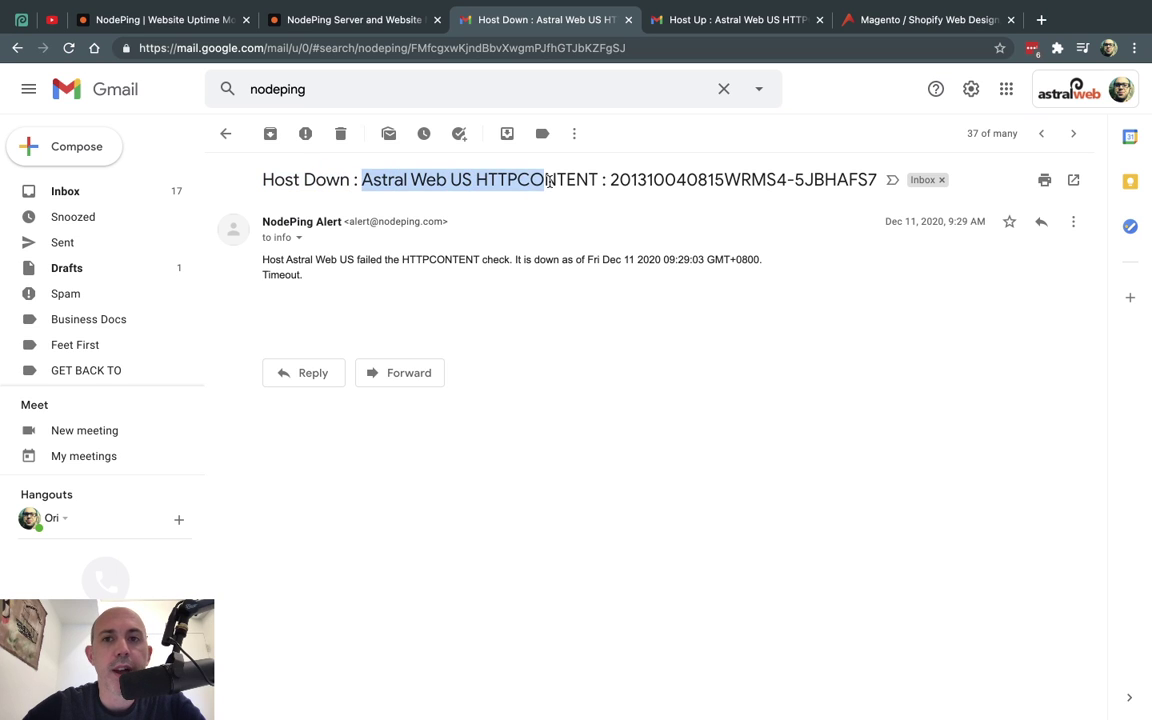
click(490, 181)
drag(476, 181, 596, 177)
click(509, 211)
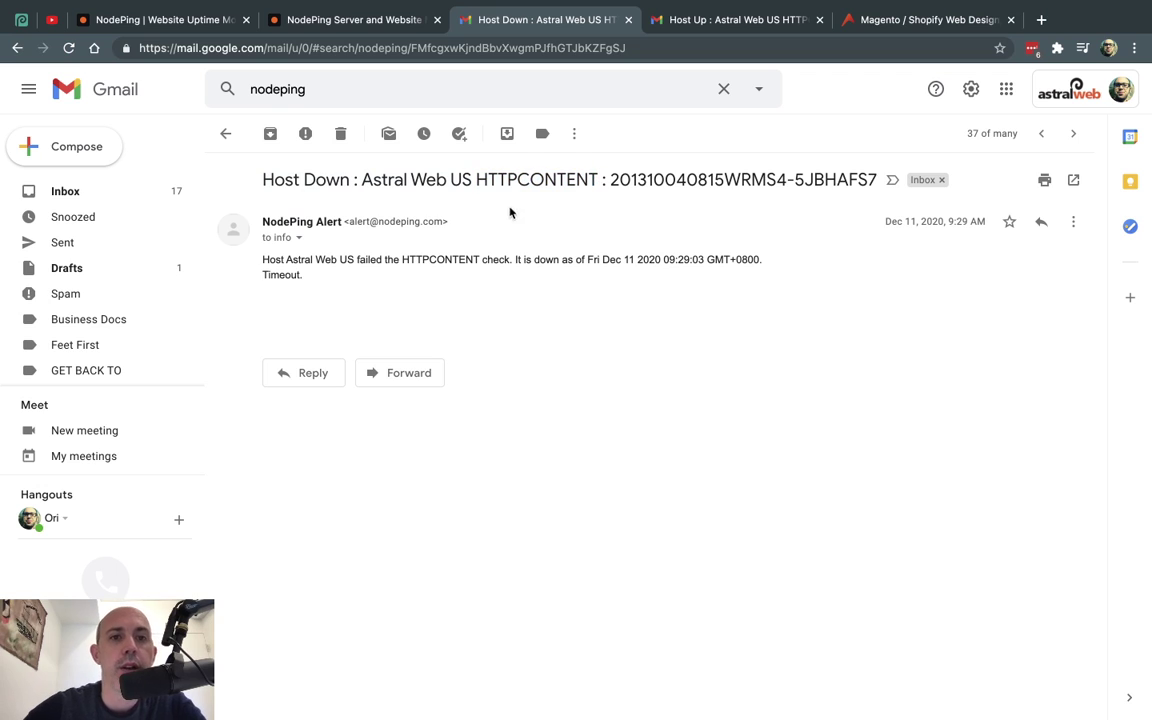
drag(325, 262, 527, 260)
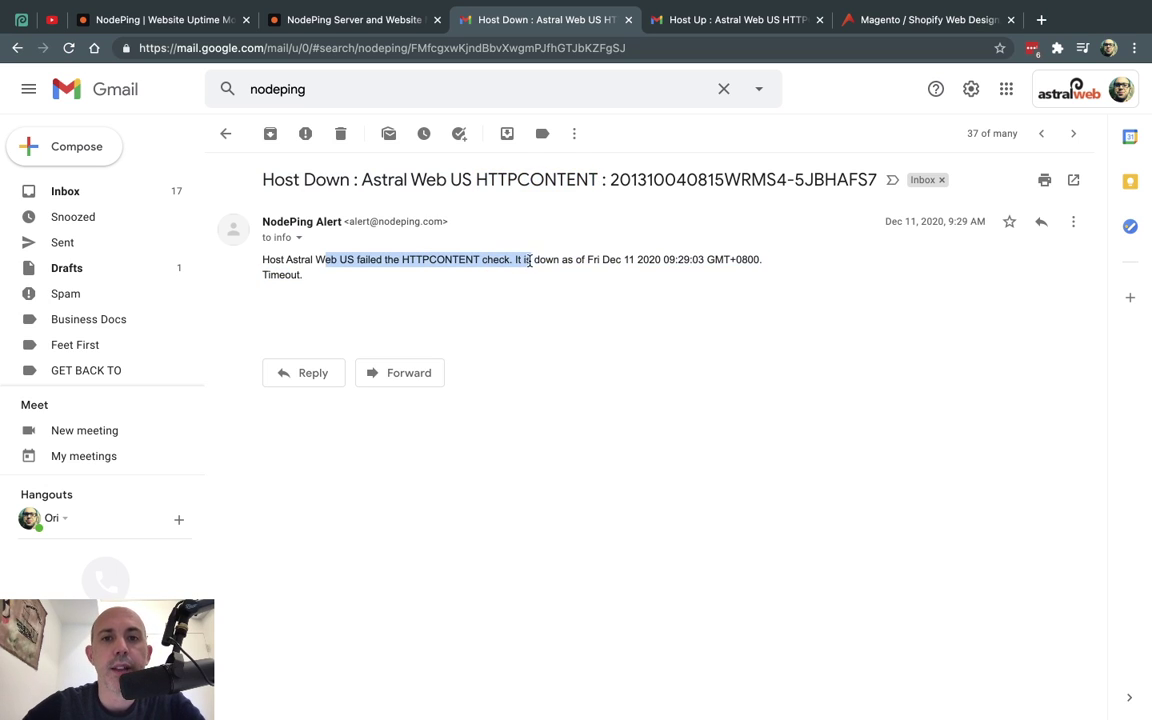
drag(603, 260, 721, 260)
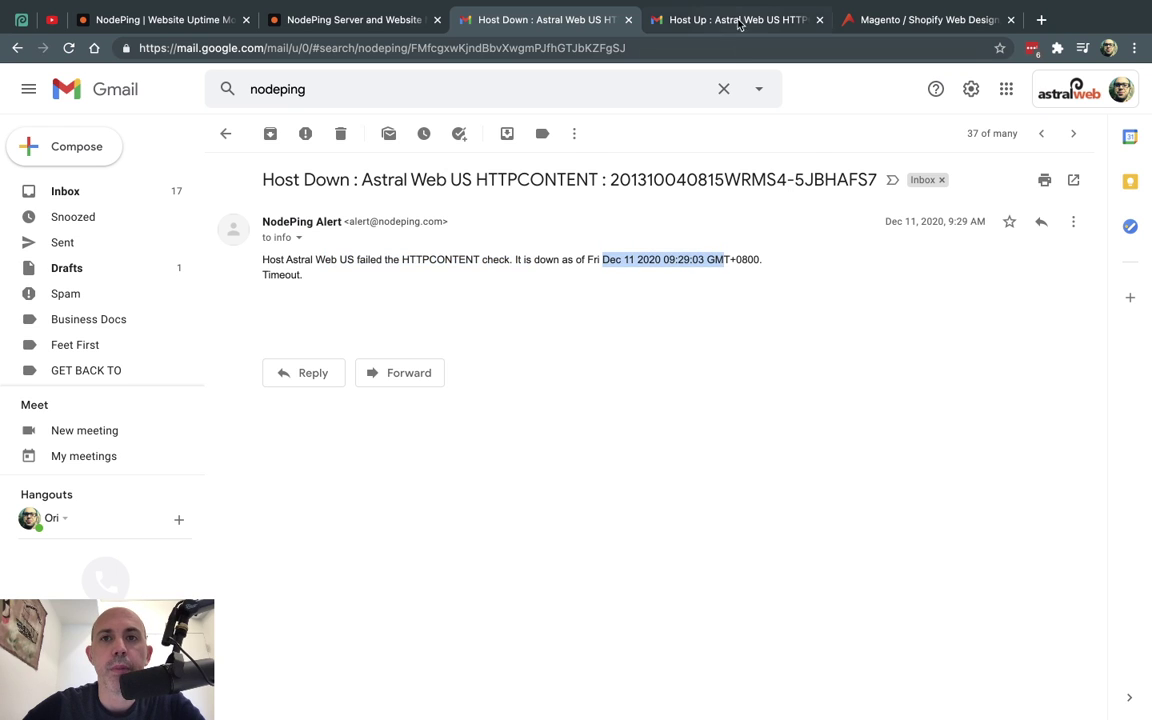
- In the Host Up email, highlight the site, check name and 5 minutes of downtime
click(668, 19)
drag(307, 172, 472, 175)
click(563, 240)
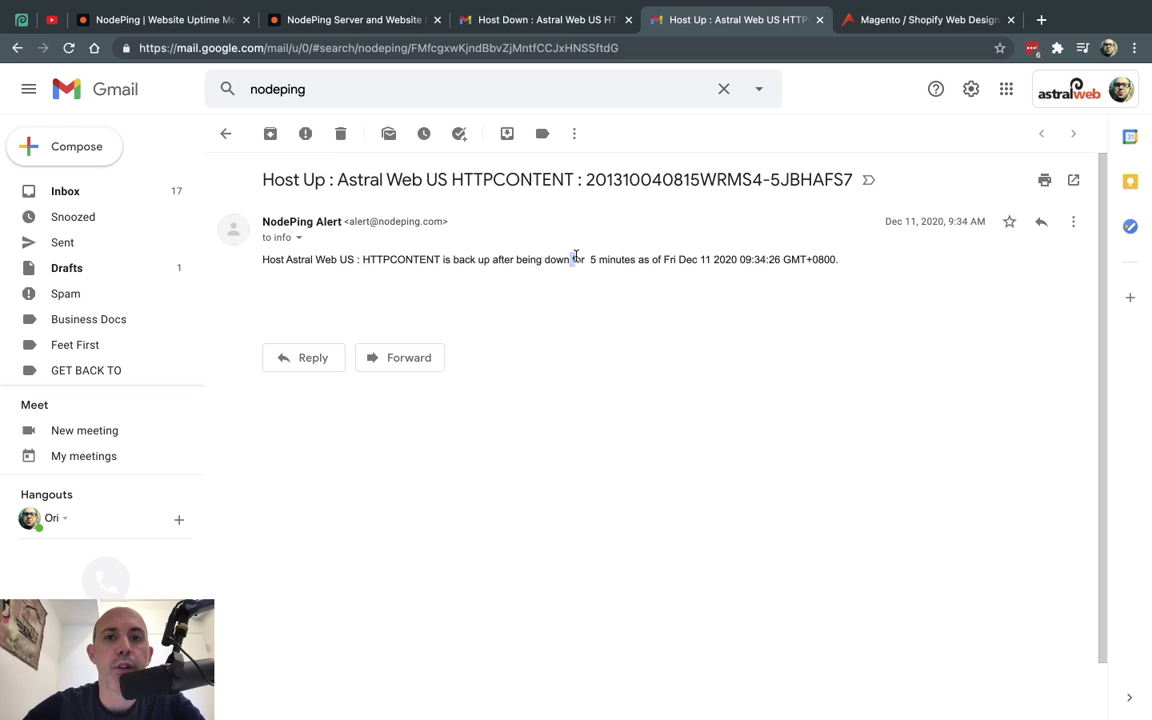
drag(573, 259, 637, 256)
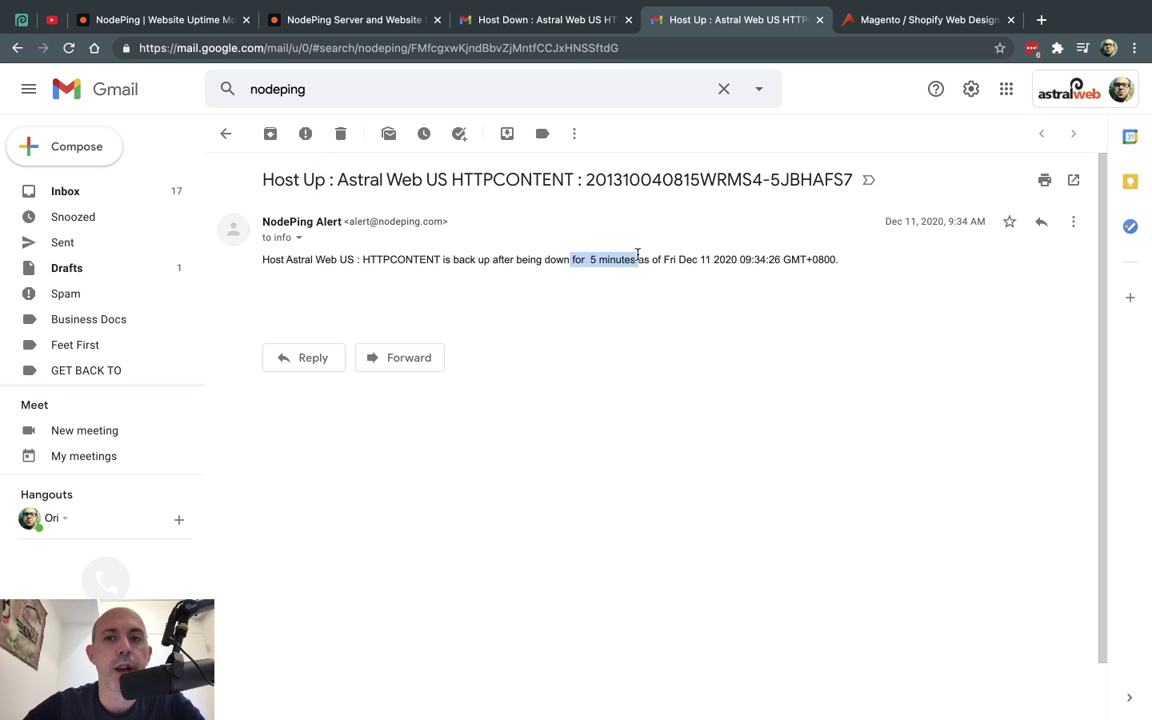